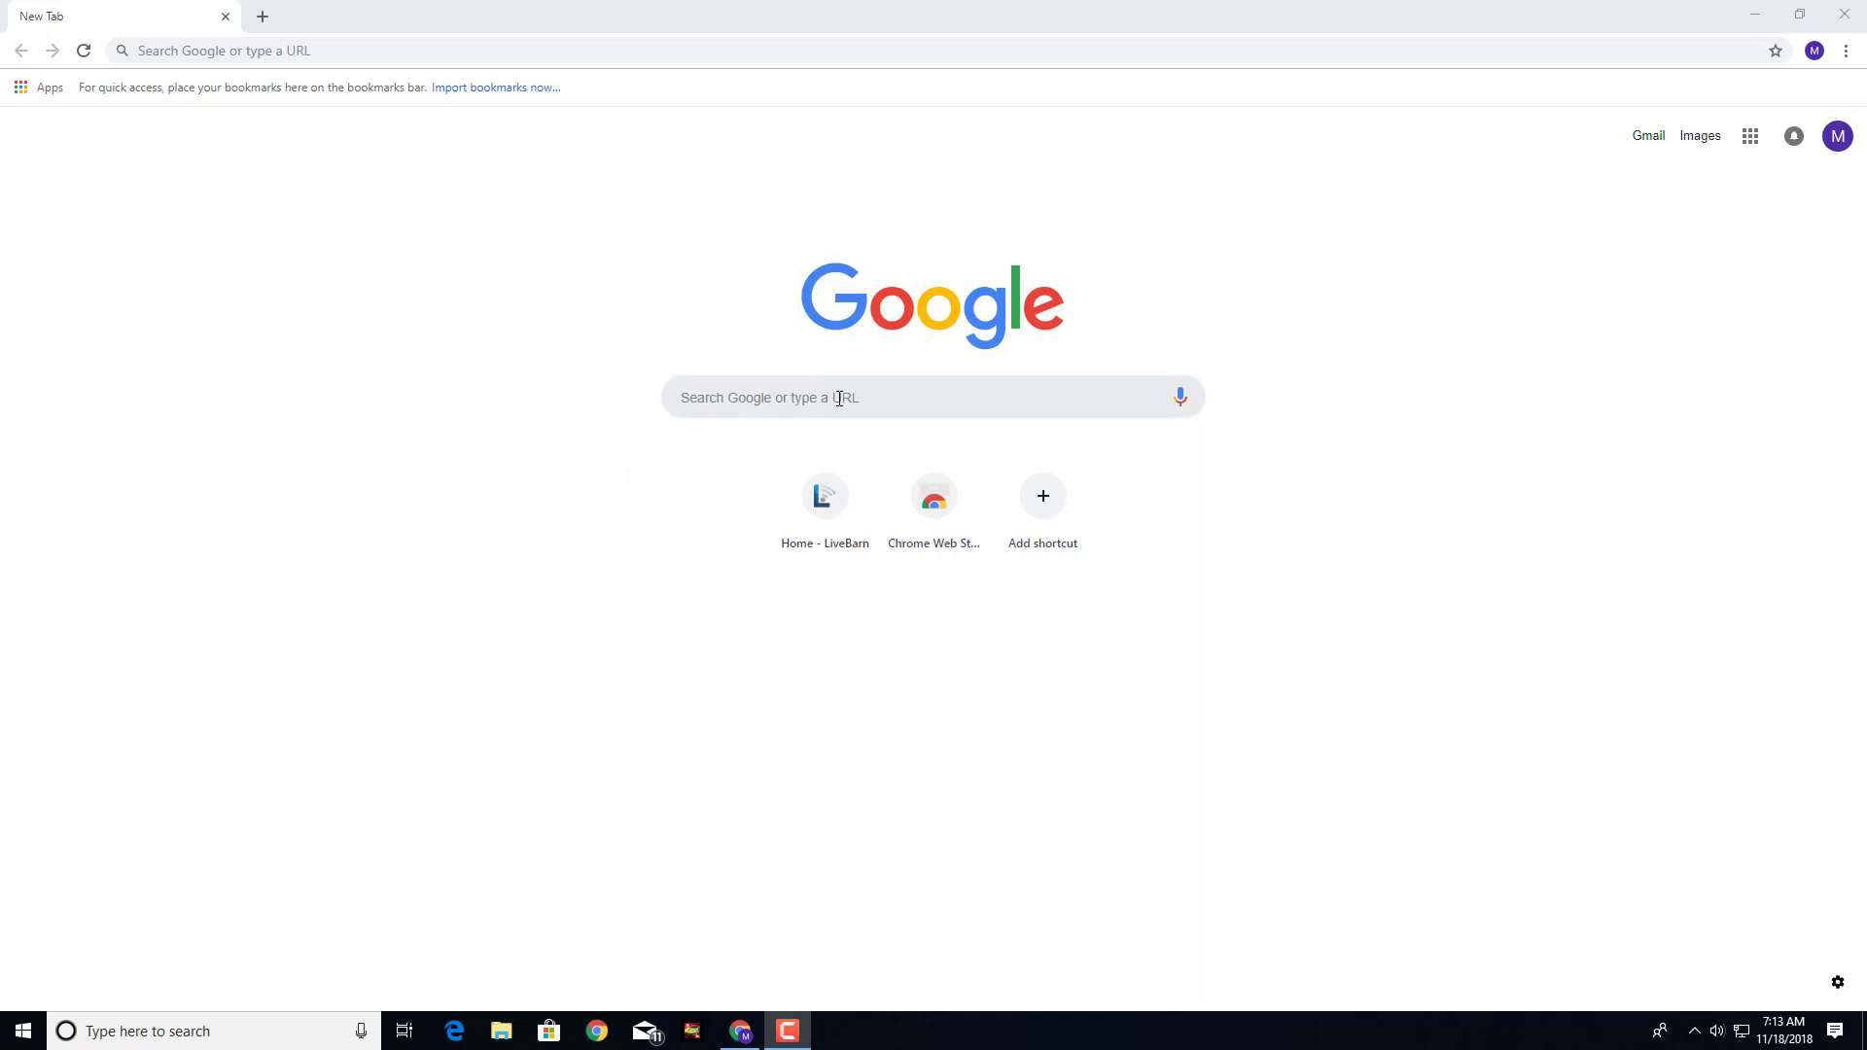
- Search for 'geeetech software' and go to the EasyPrint 3D download on Geeetech's software page
text(geee)
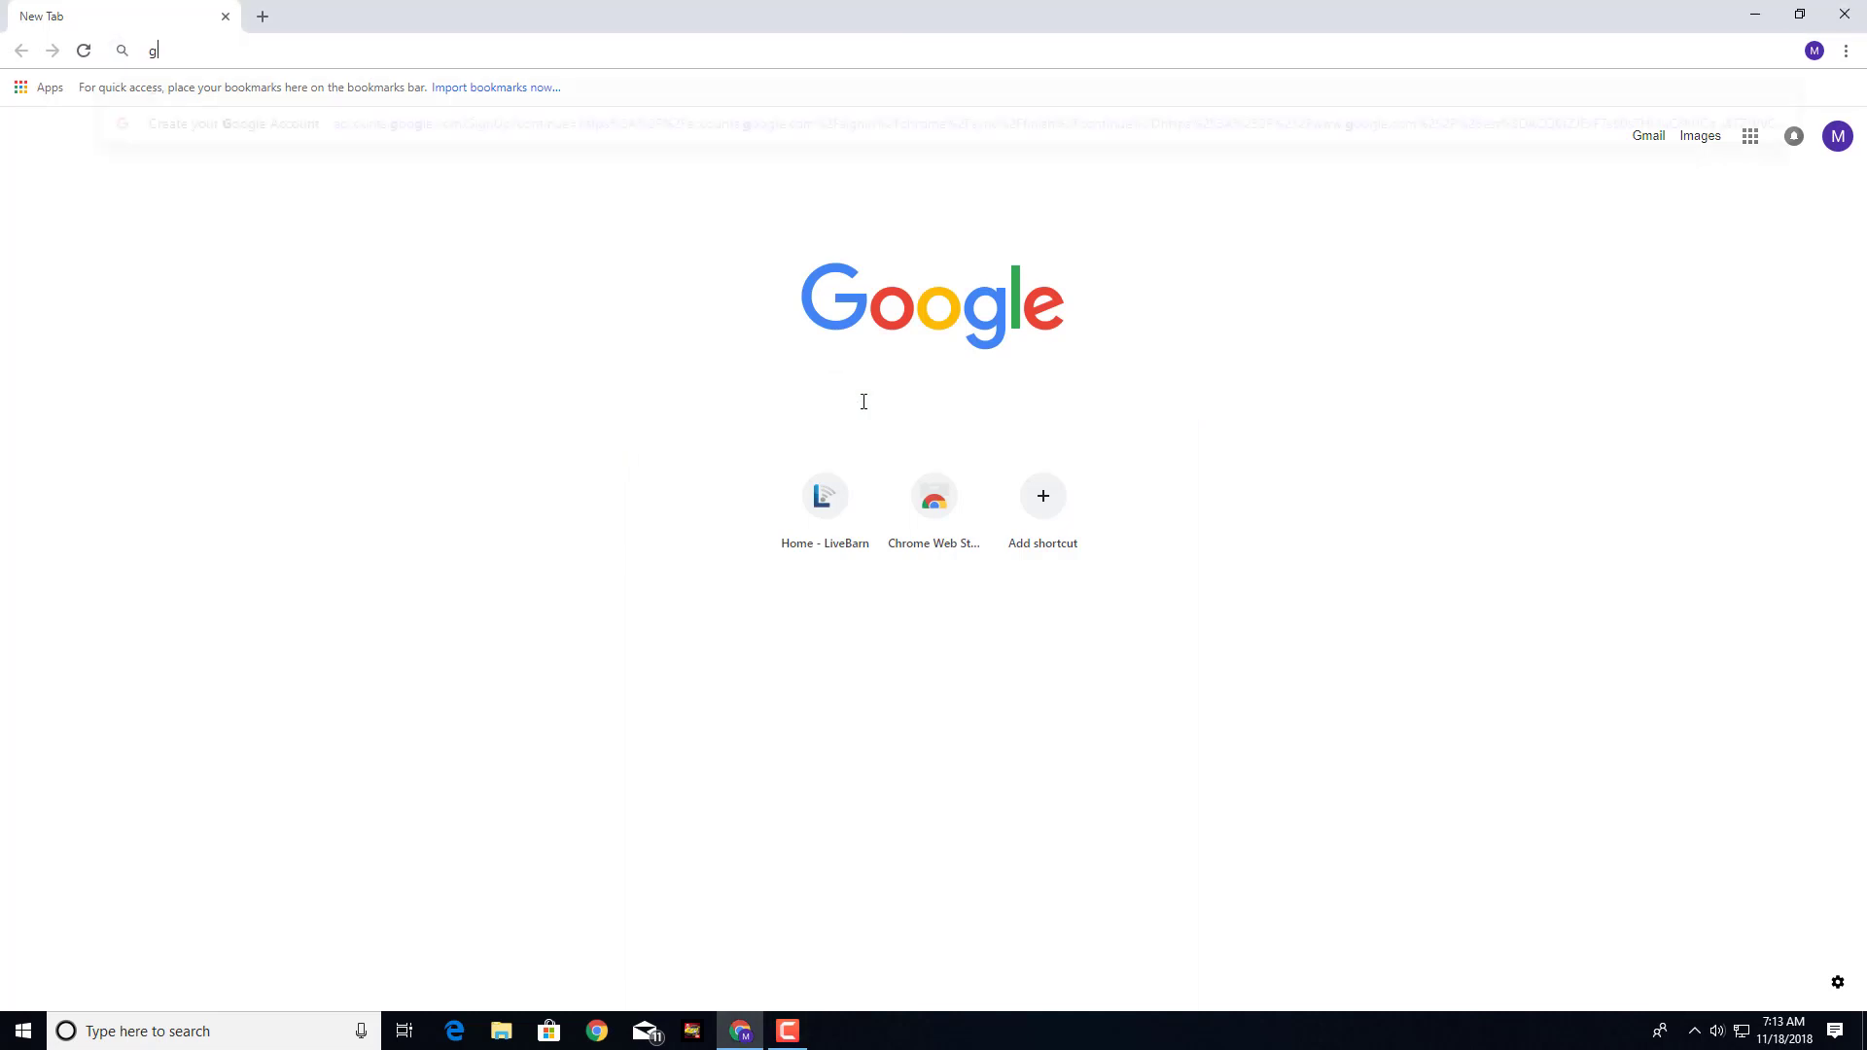
text(t)
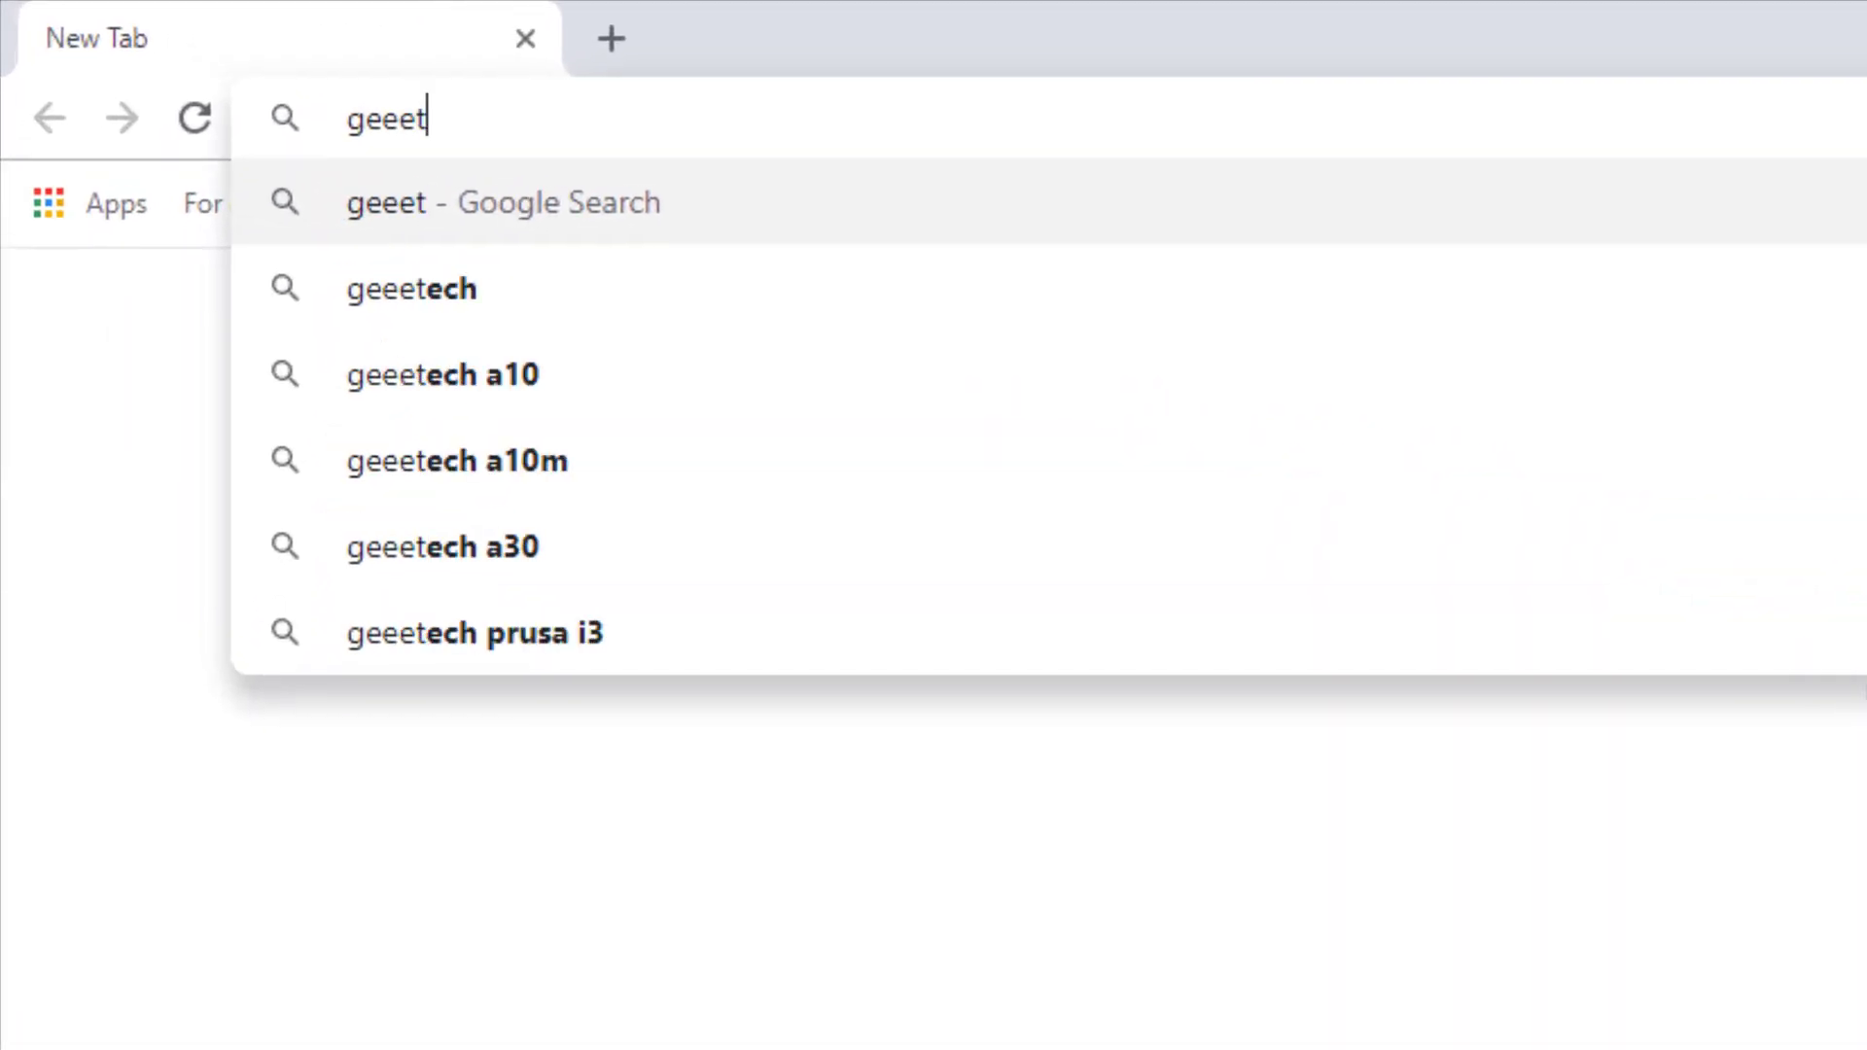
text(ech sof)
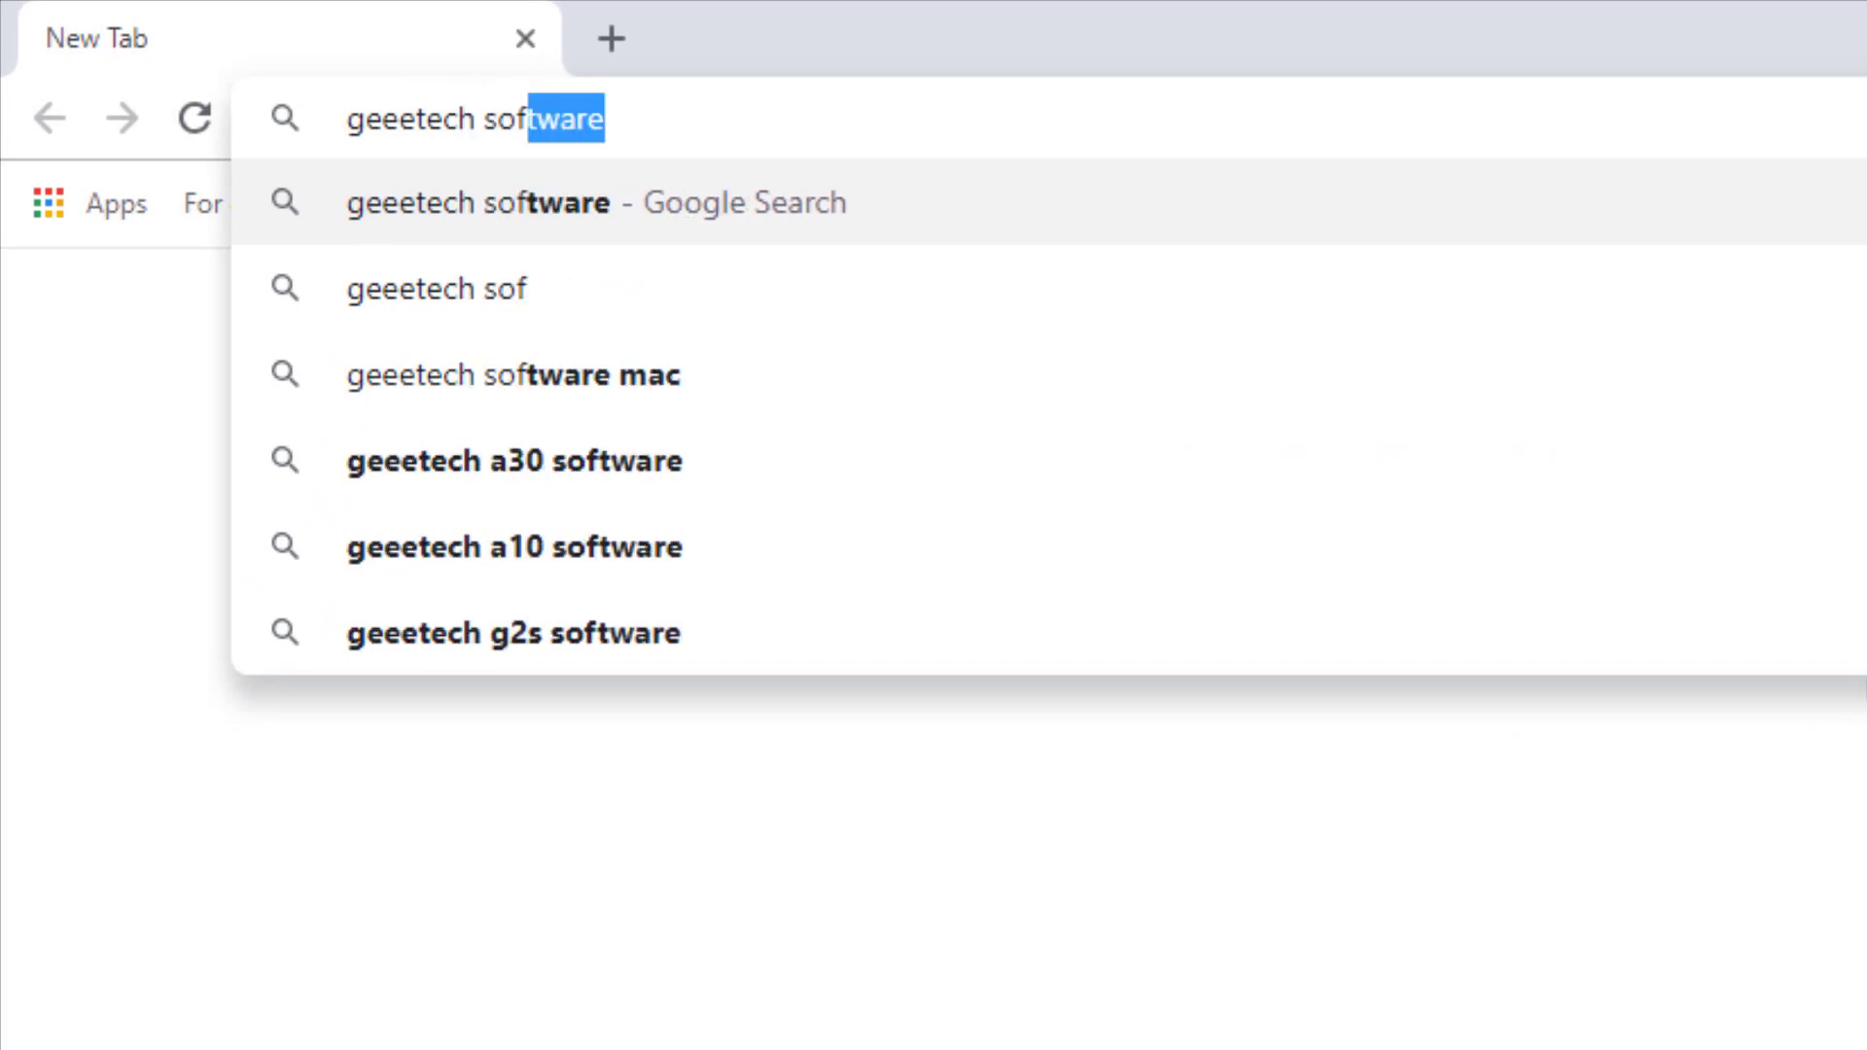
key(Return)
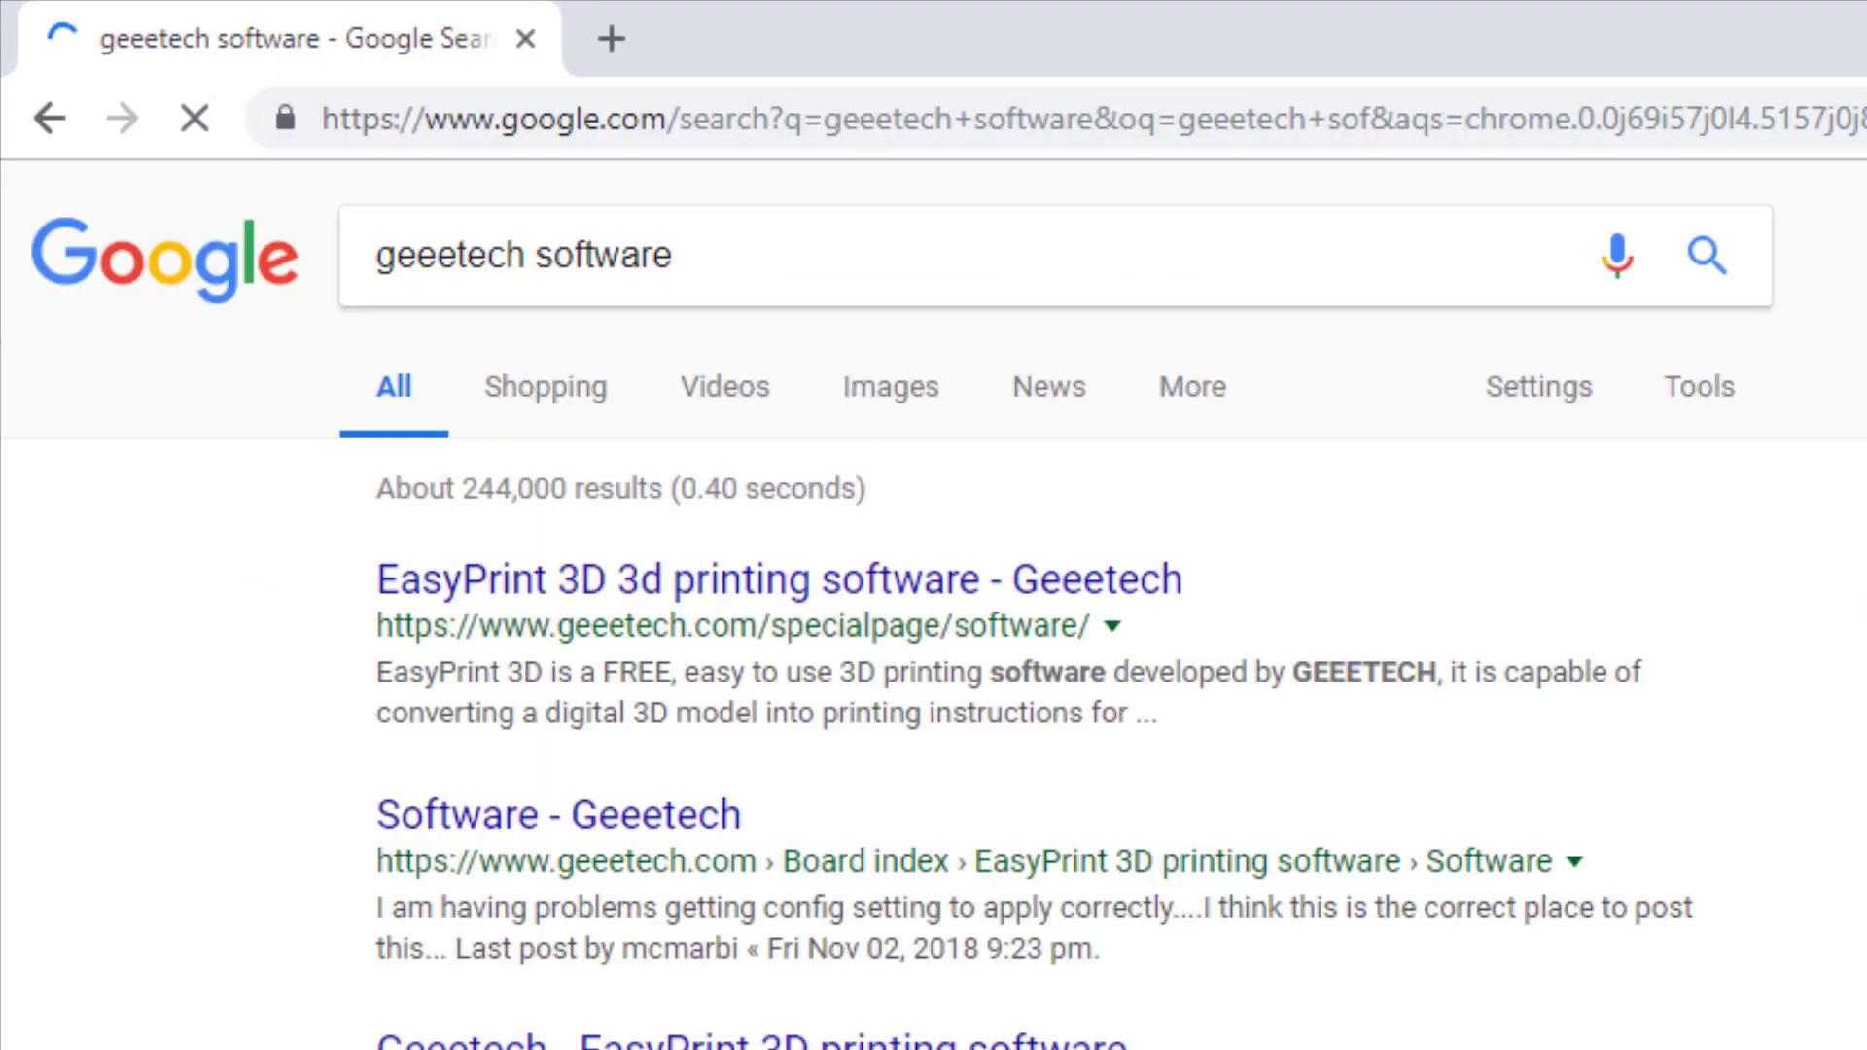
click(790, 589)
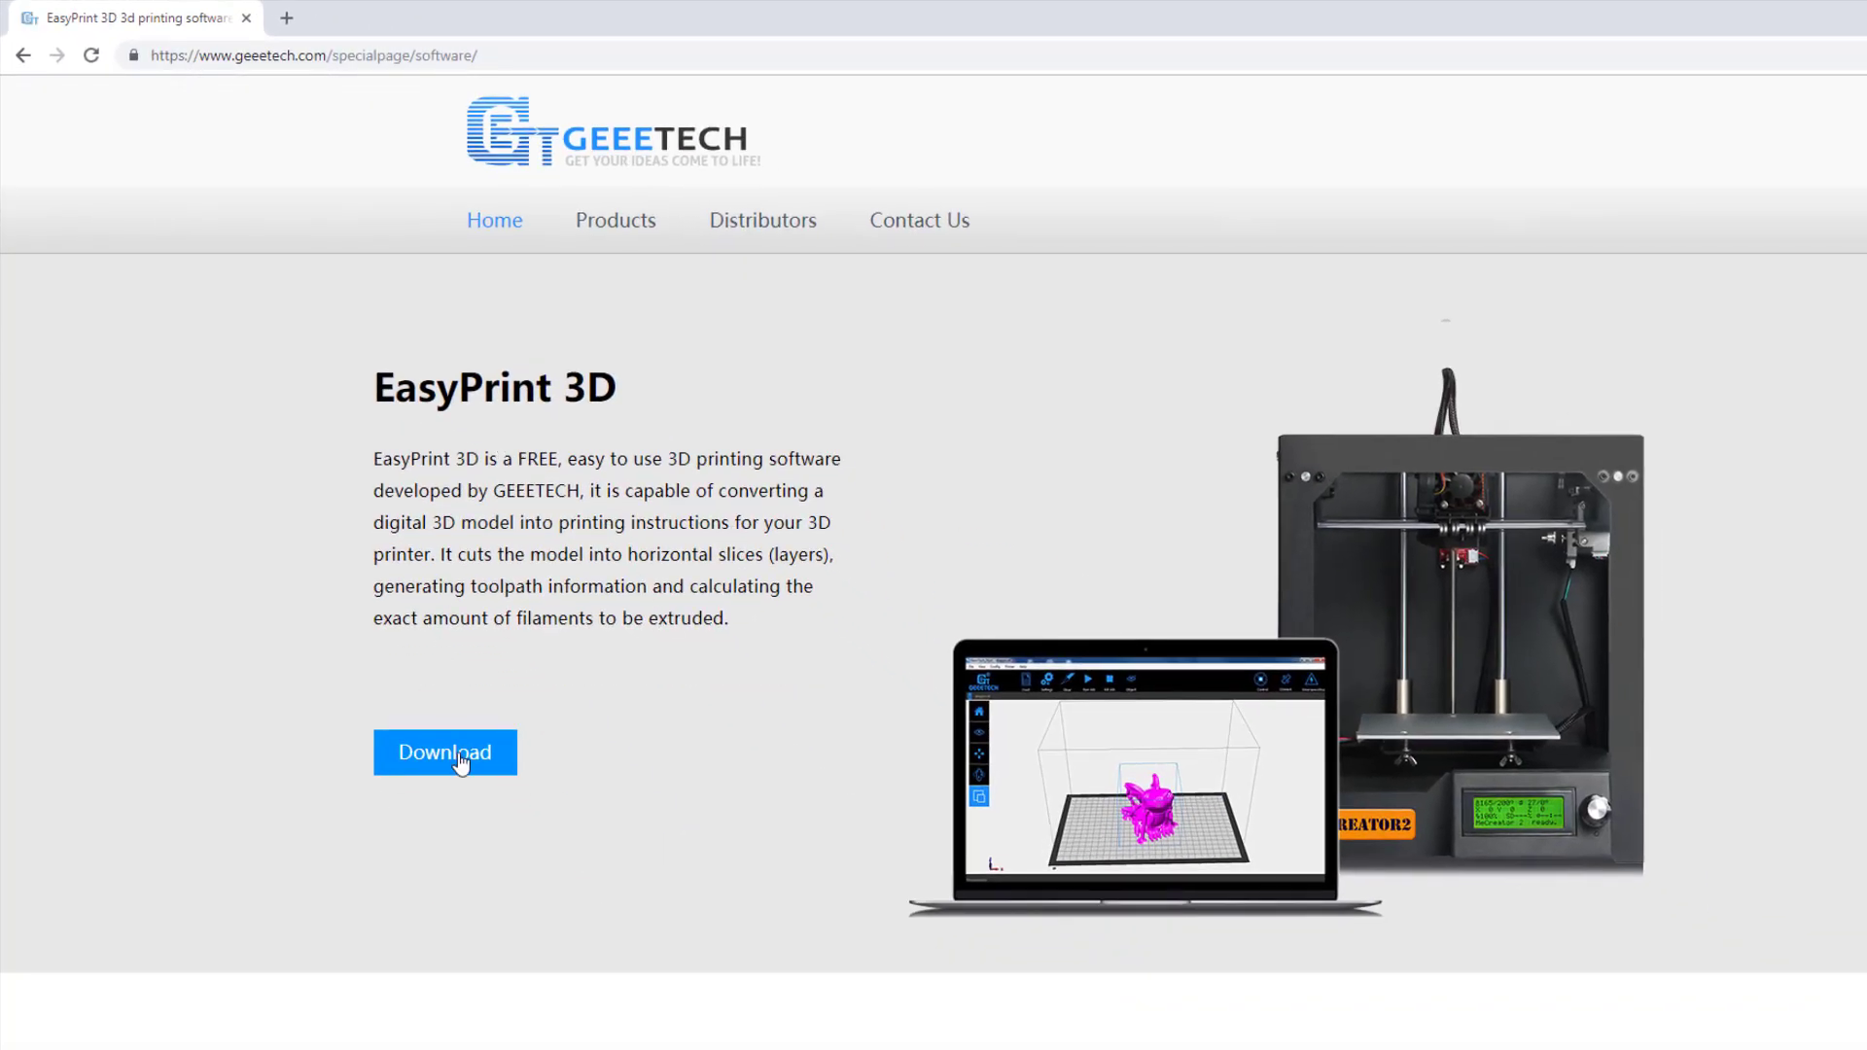
click(465, 758)
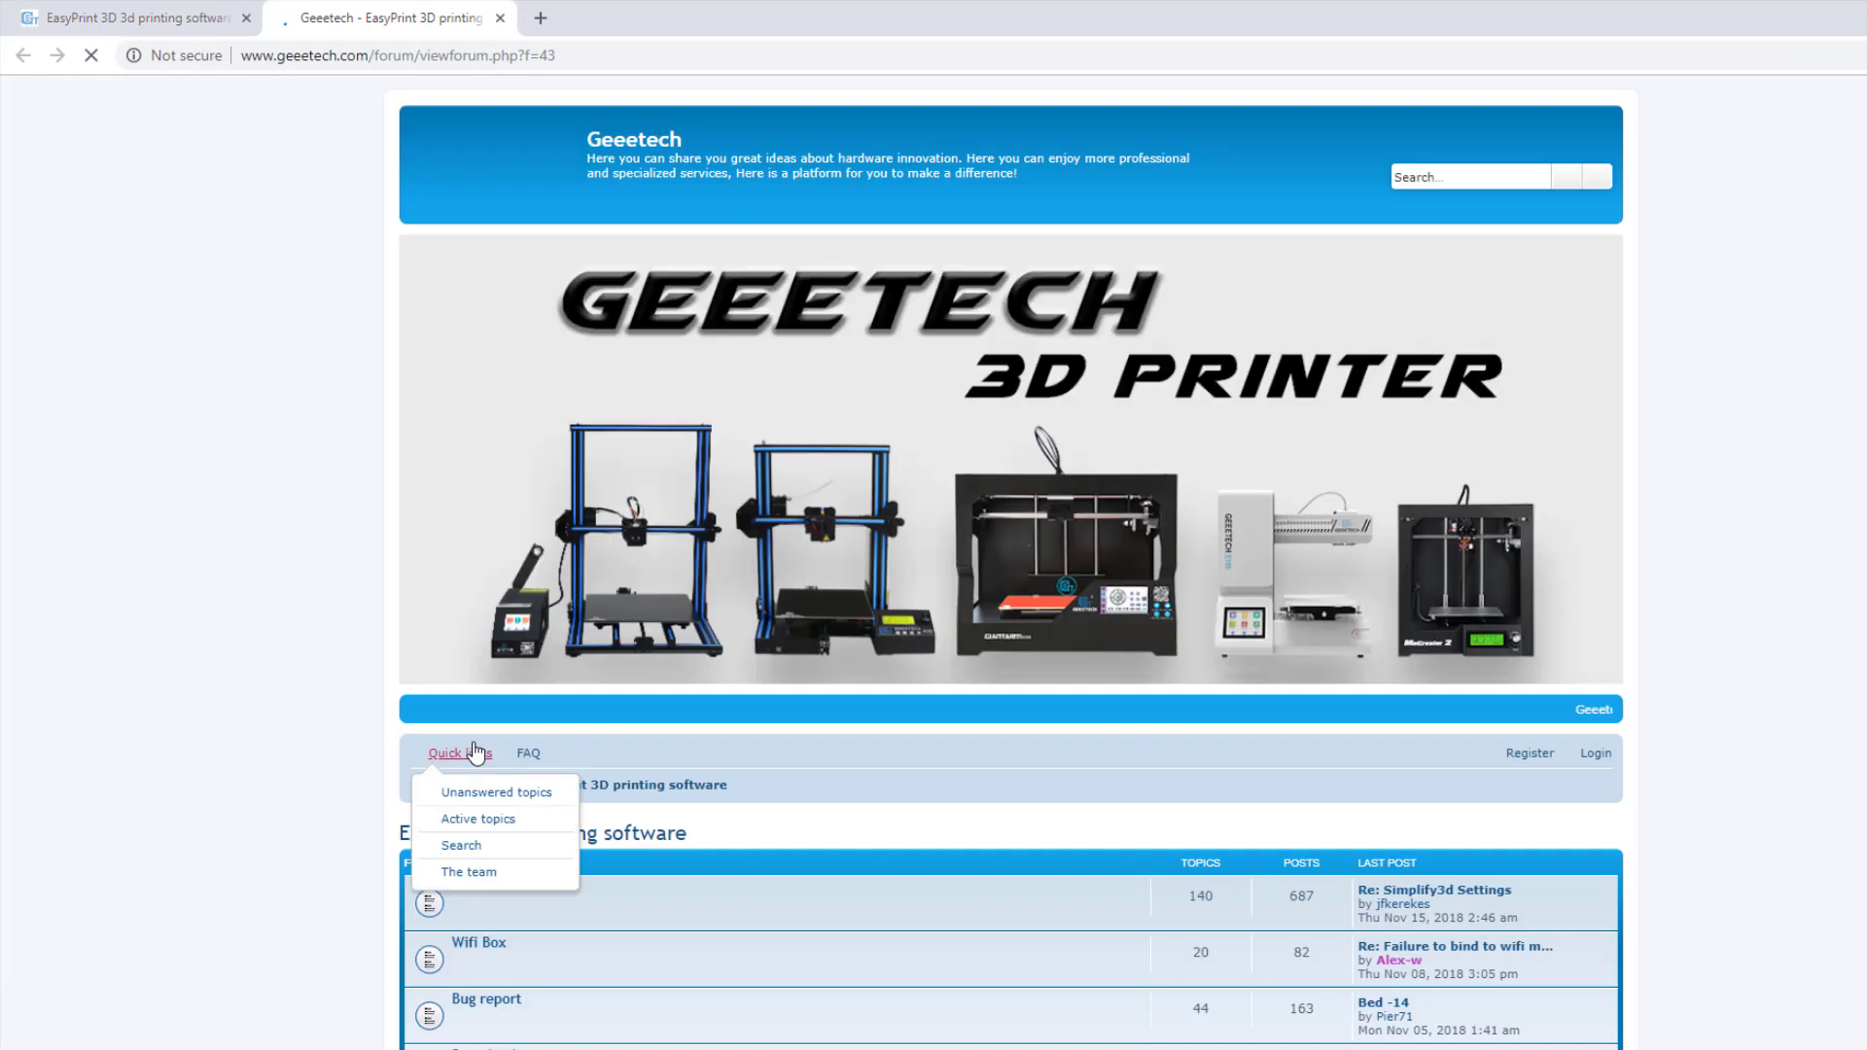
- Follow the Download forum's 'Easyprint software for WINDOWS' topic to the EasyPrint 3D1.2.6.zip Google Drive link
scroll(842, 435, down, 2)
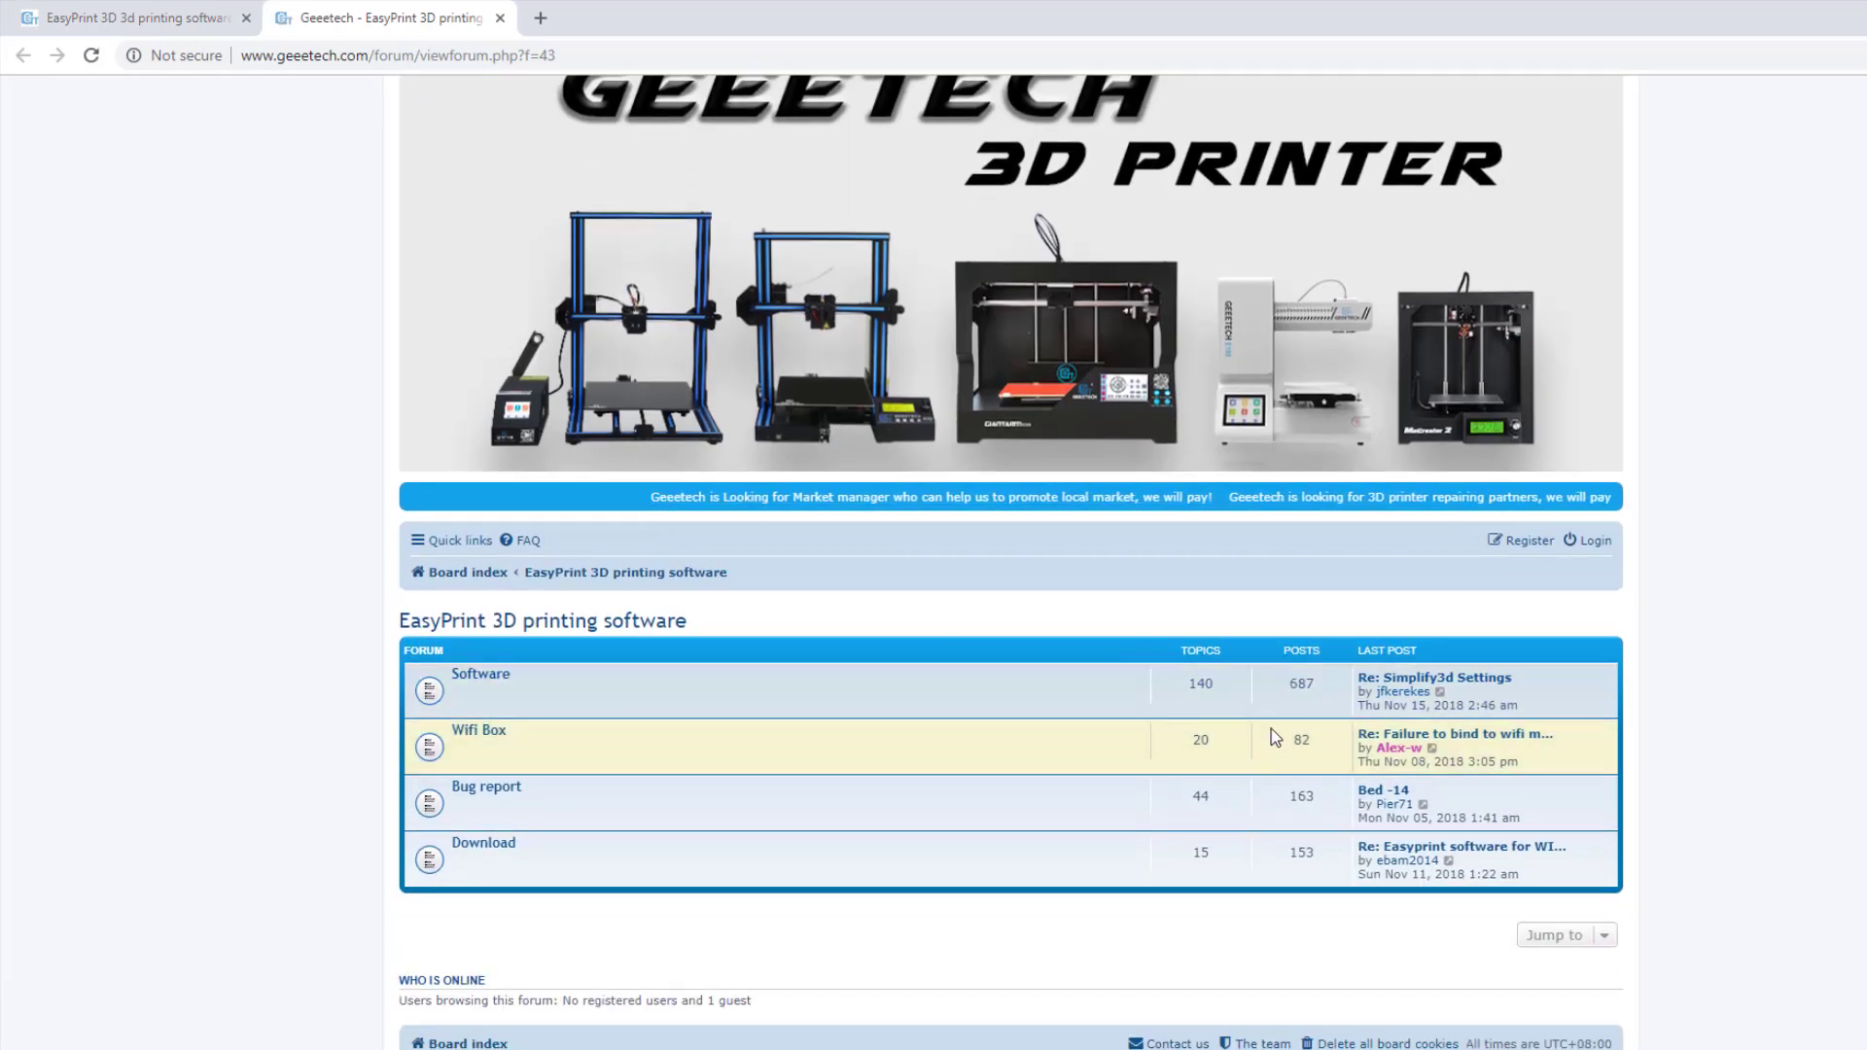
click(494, 848)
scroll(583, 788, down, 3)
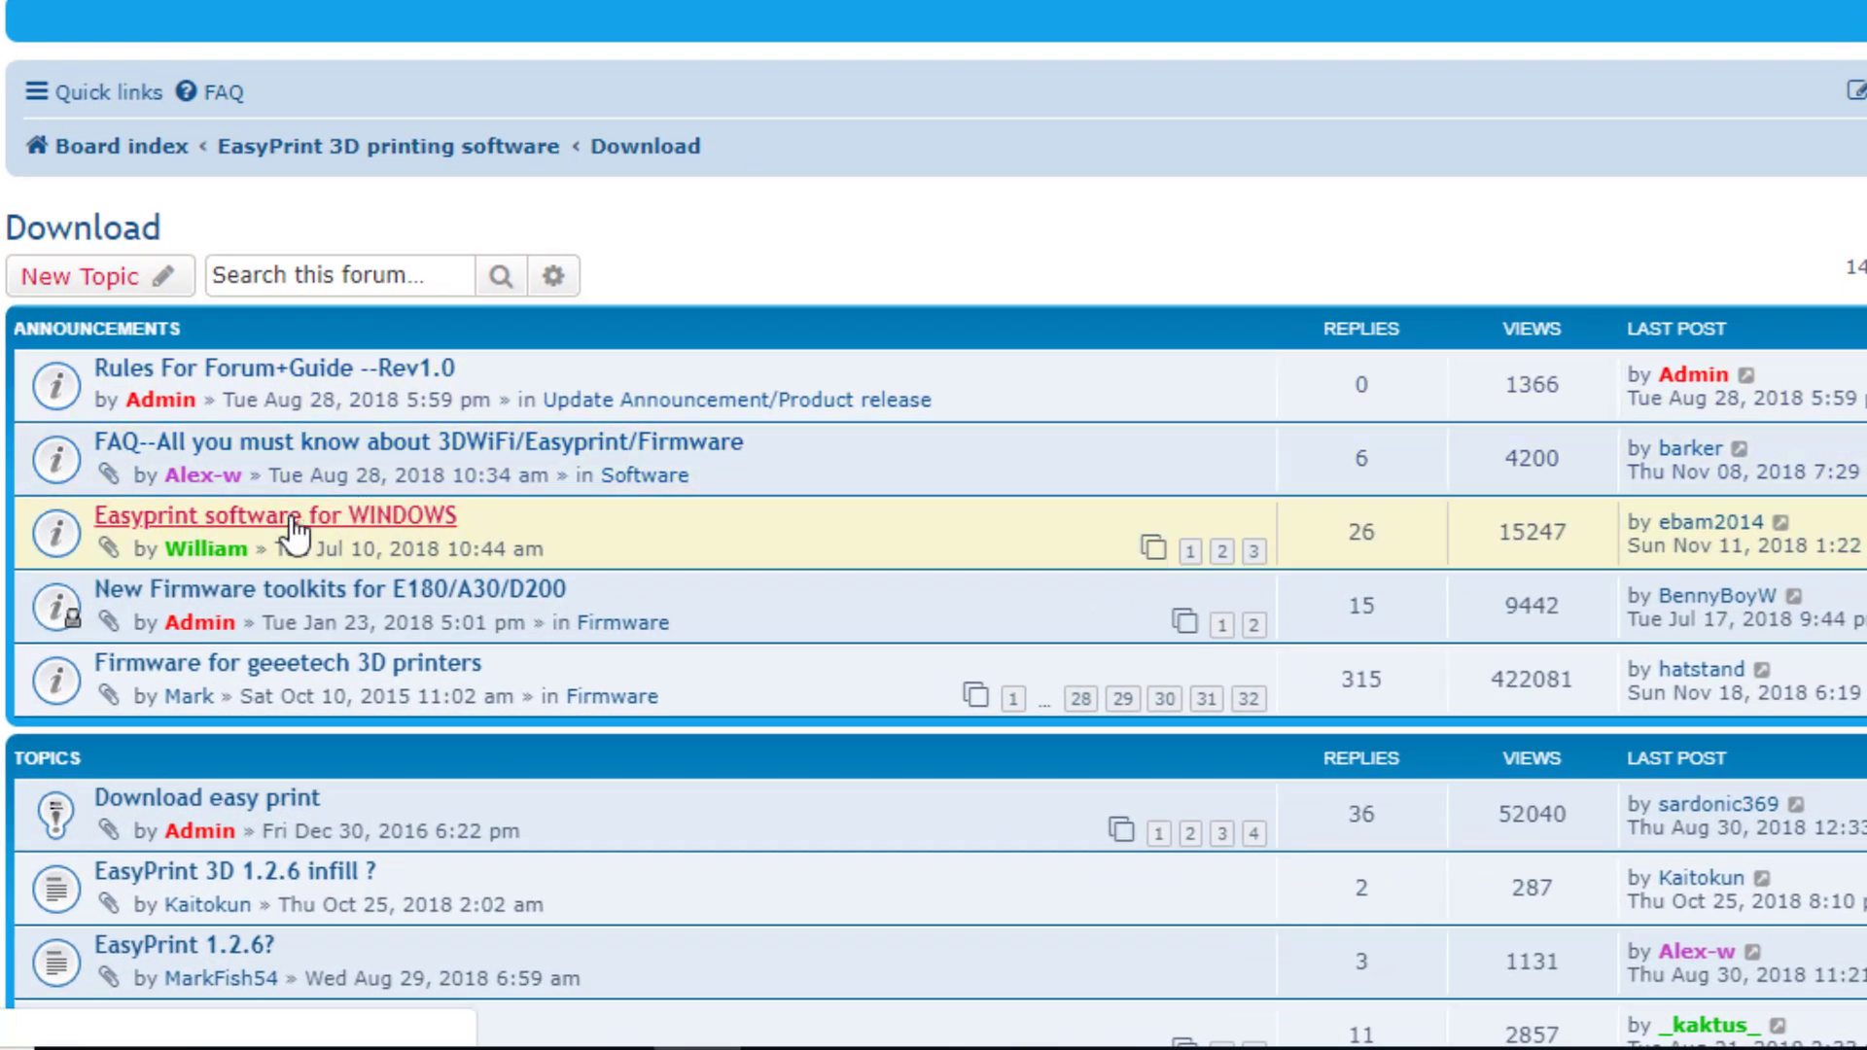
click(292, 521)
scroll(675, 498, down, 7)
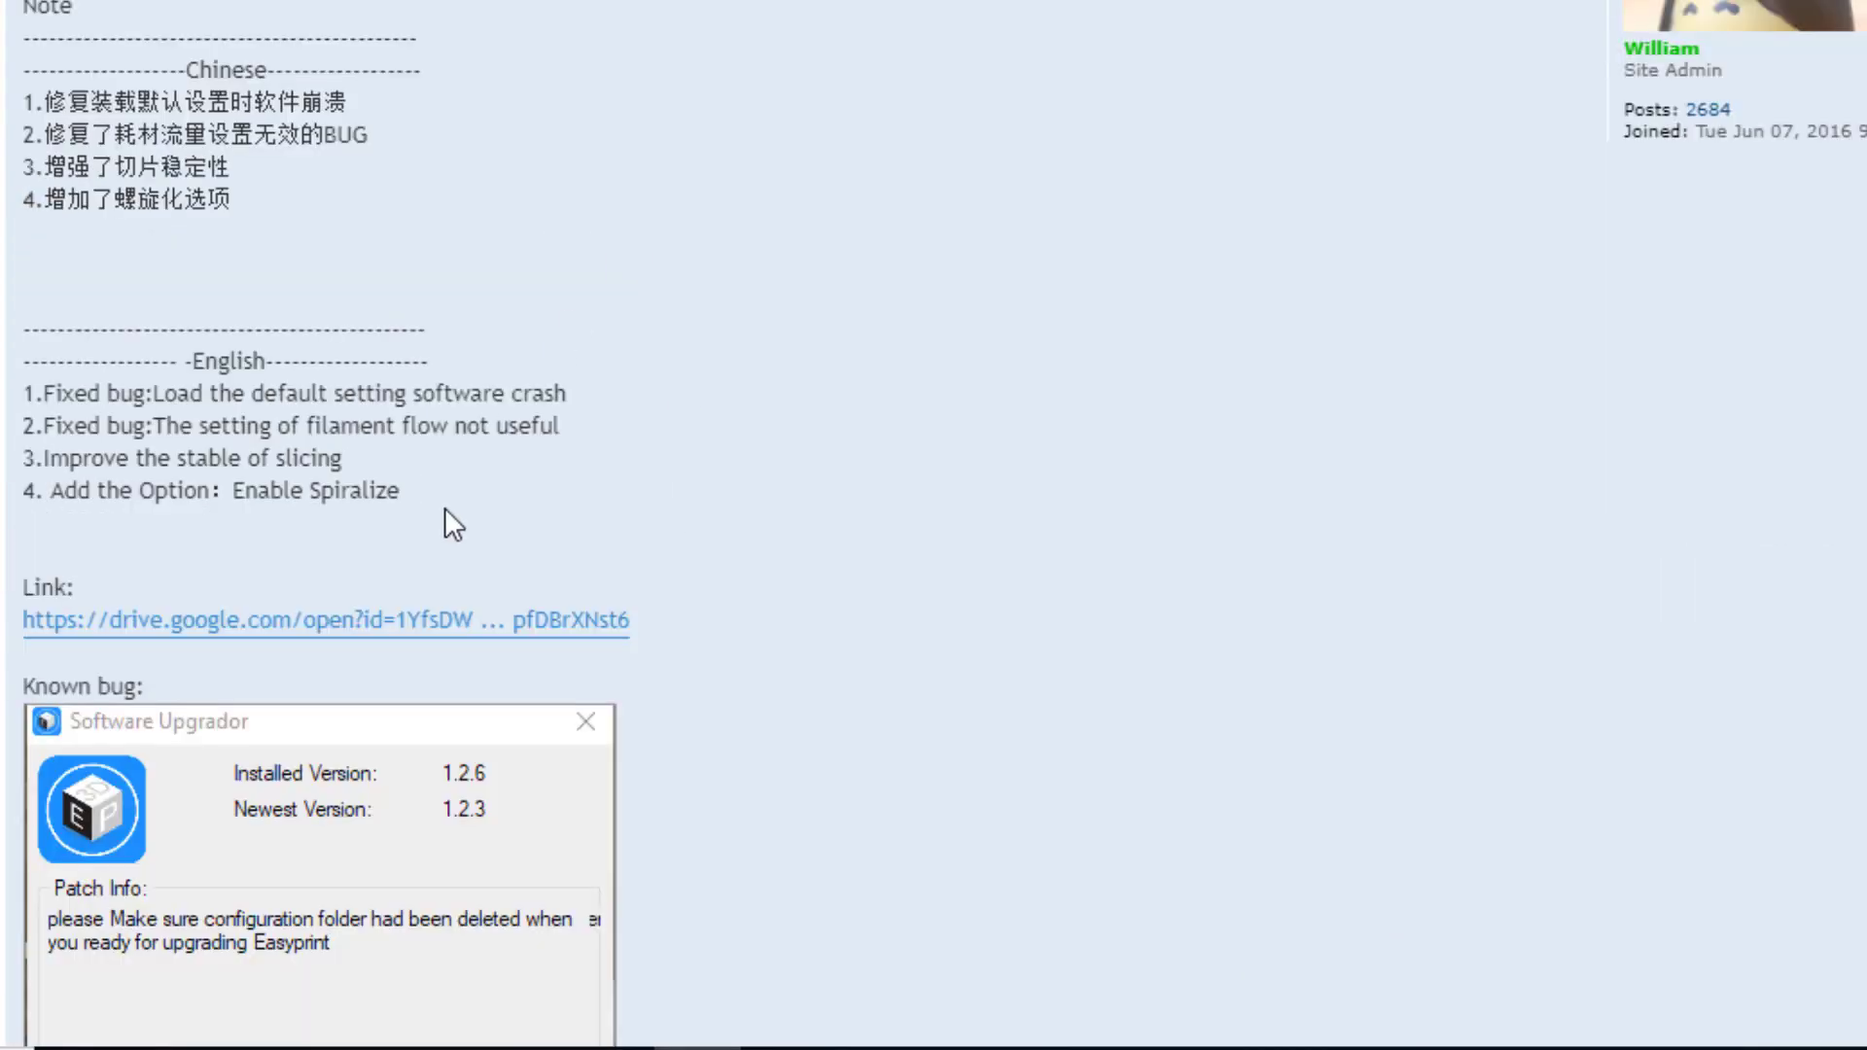
click(465, 618)
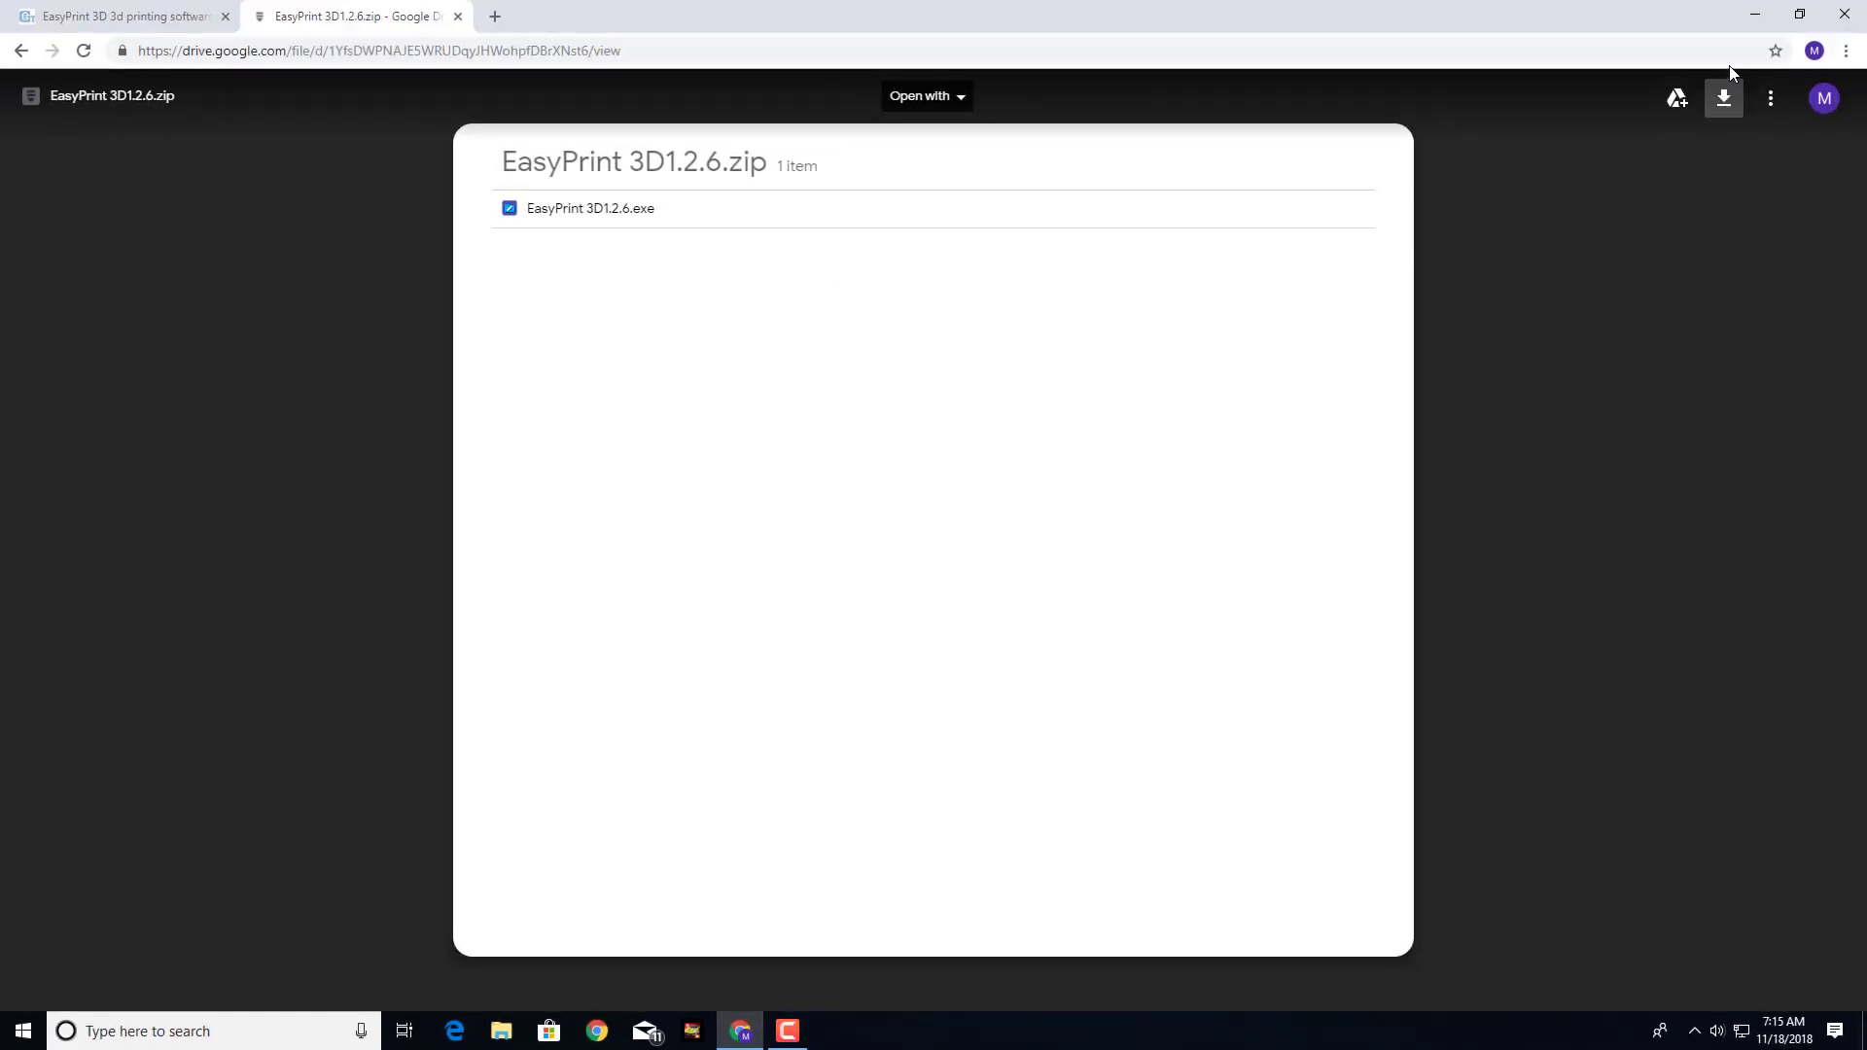
- Download EasyPrint 3D1.2.6.zip from Drive and reveal it in the Downloads folder
click(1724, 100)
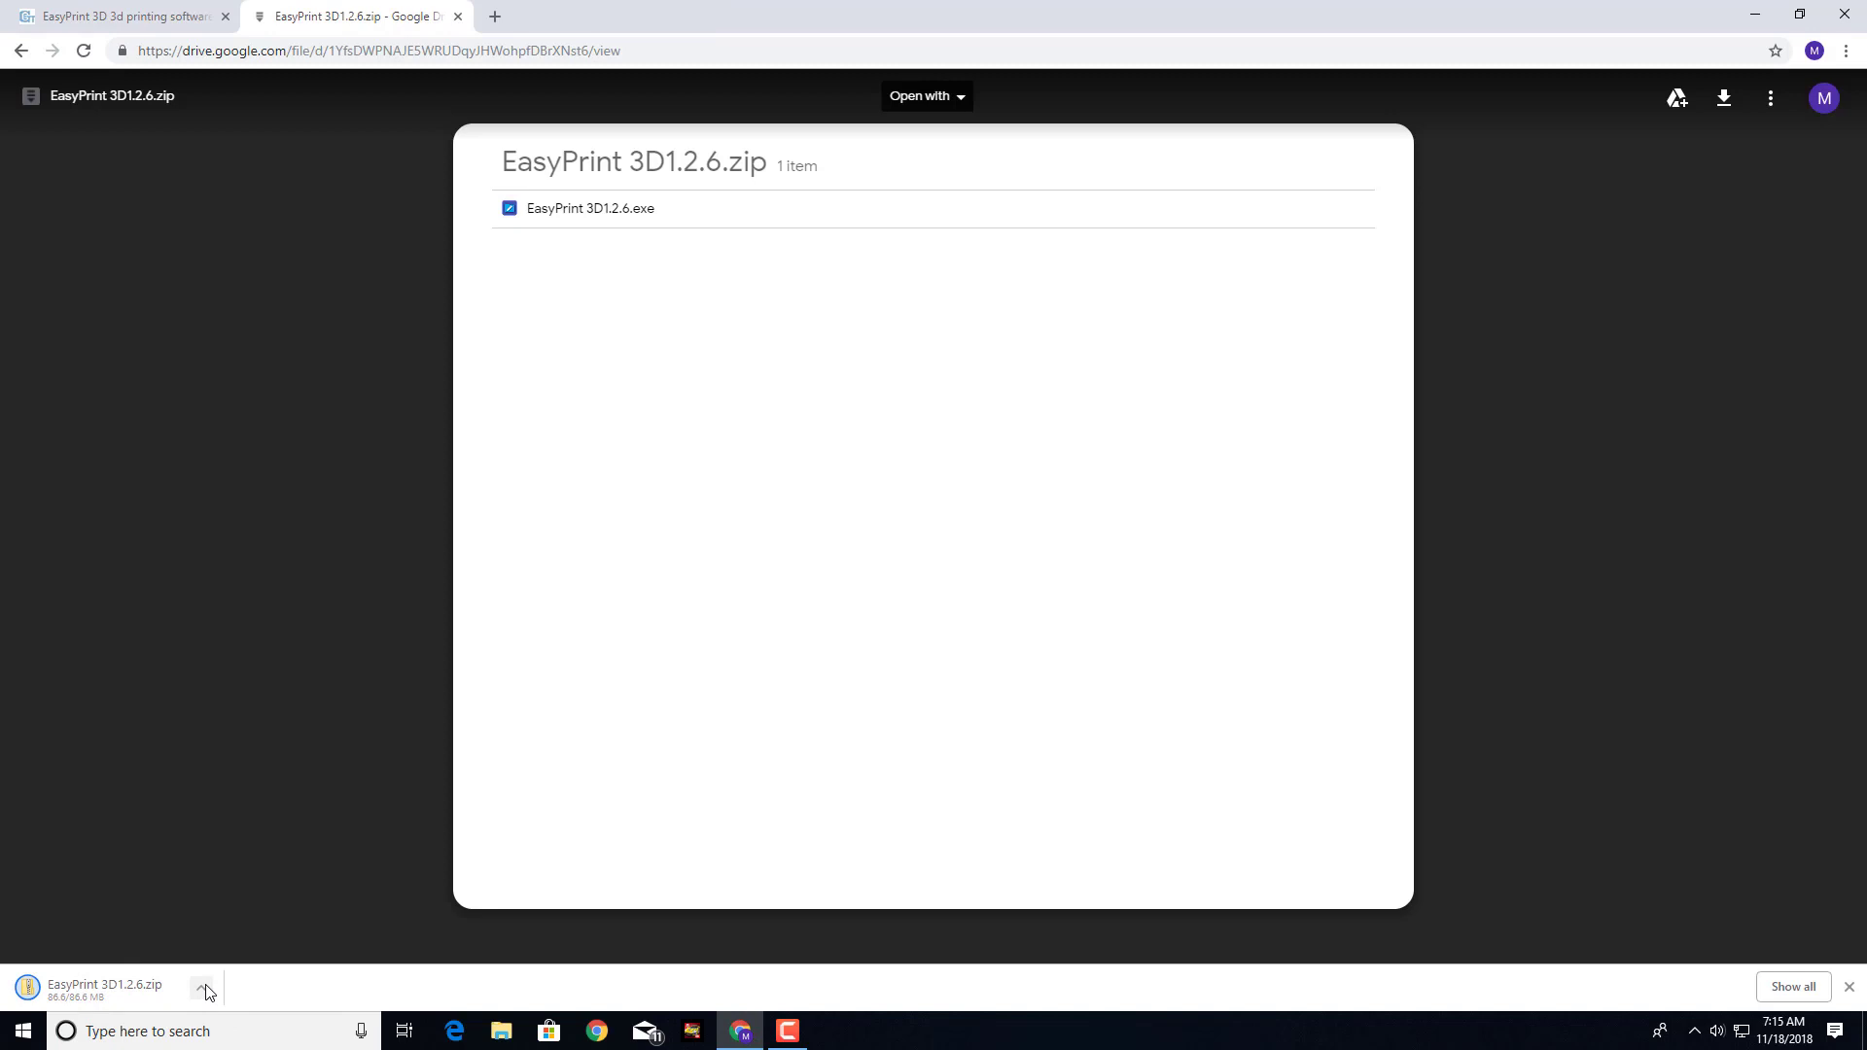
click(202, 988)
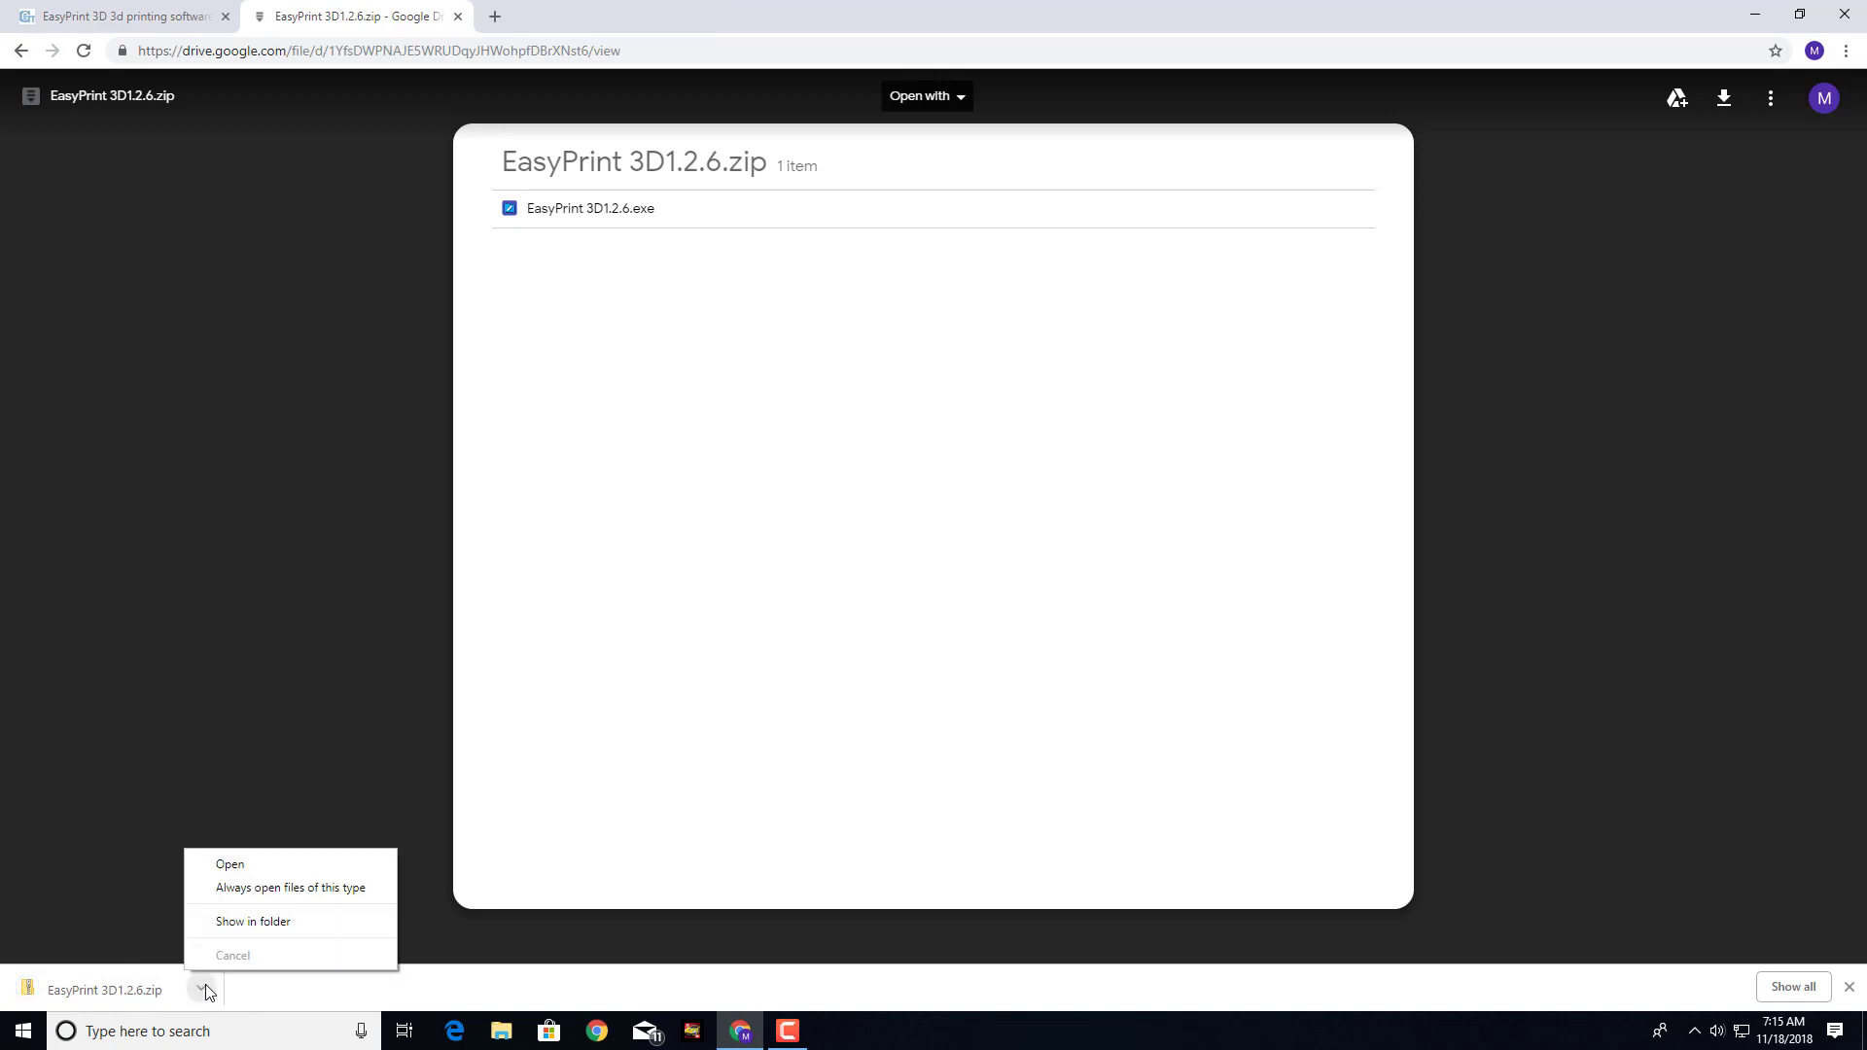
click(251, 923)
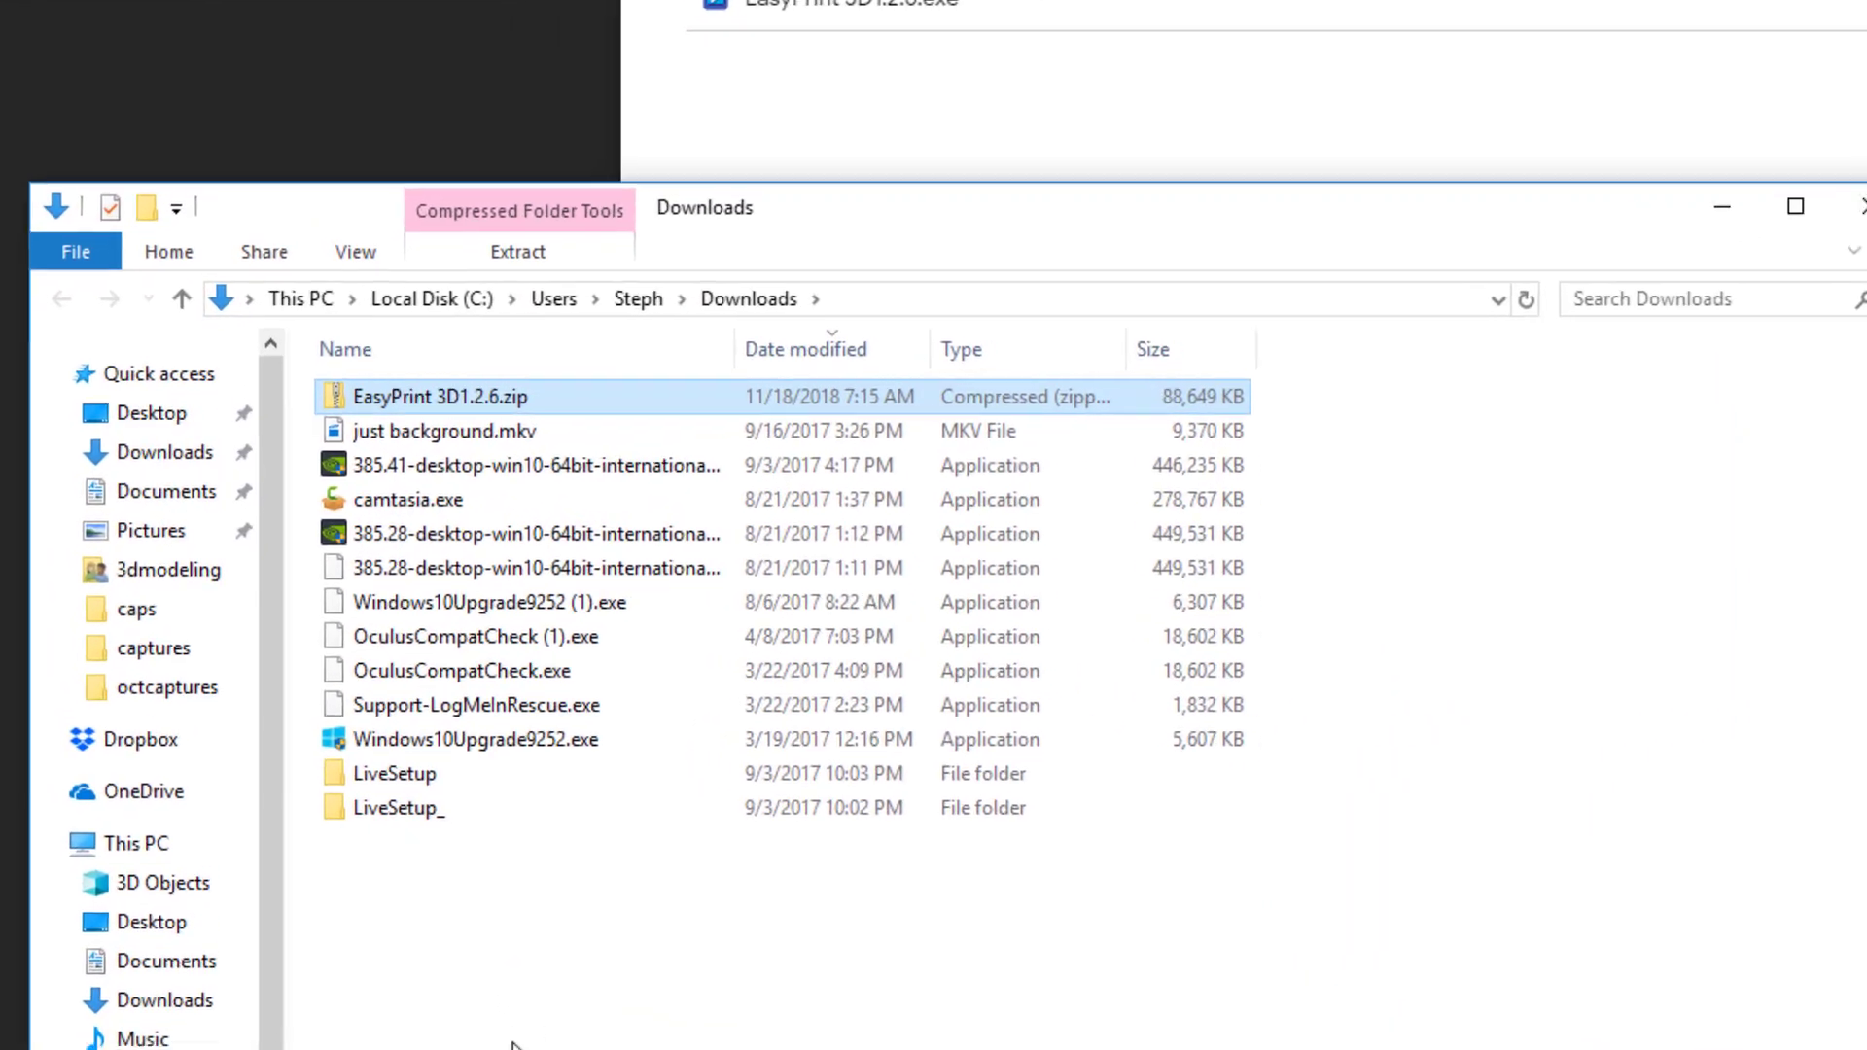
- Extract EasyPrint 3D1.2.6.zip with 7-Zip, then run EasyPrint 3D1.2.6.exe as administrator
right_click(488, 386)
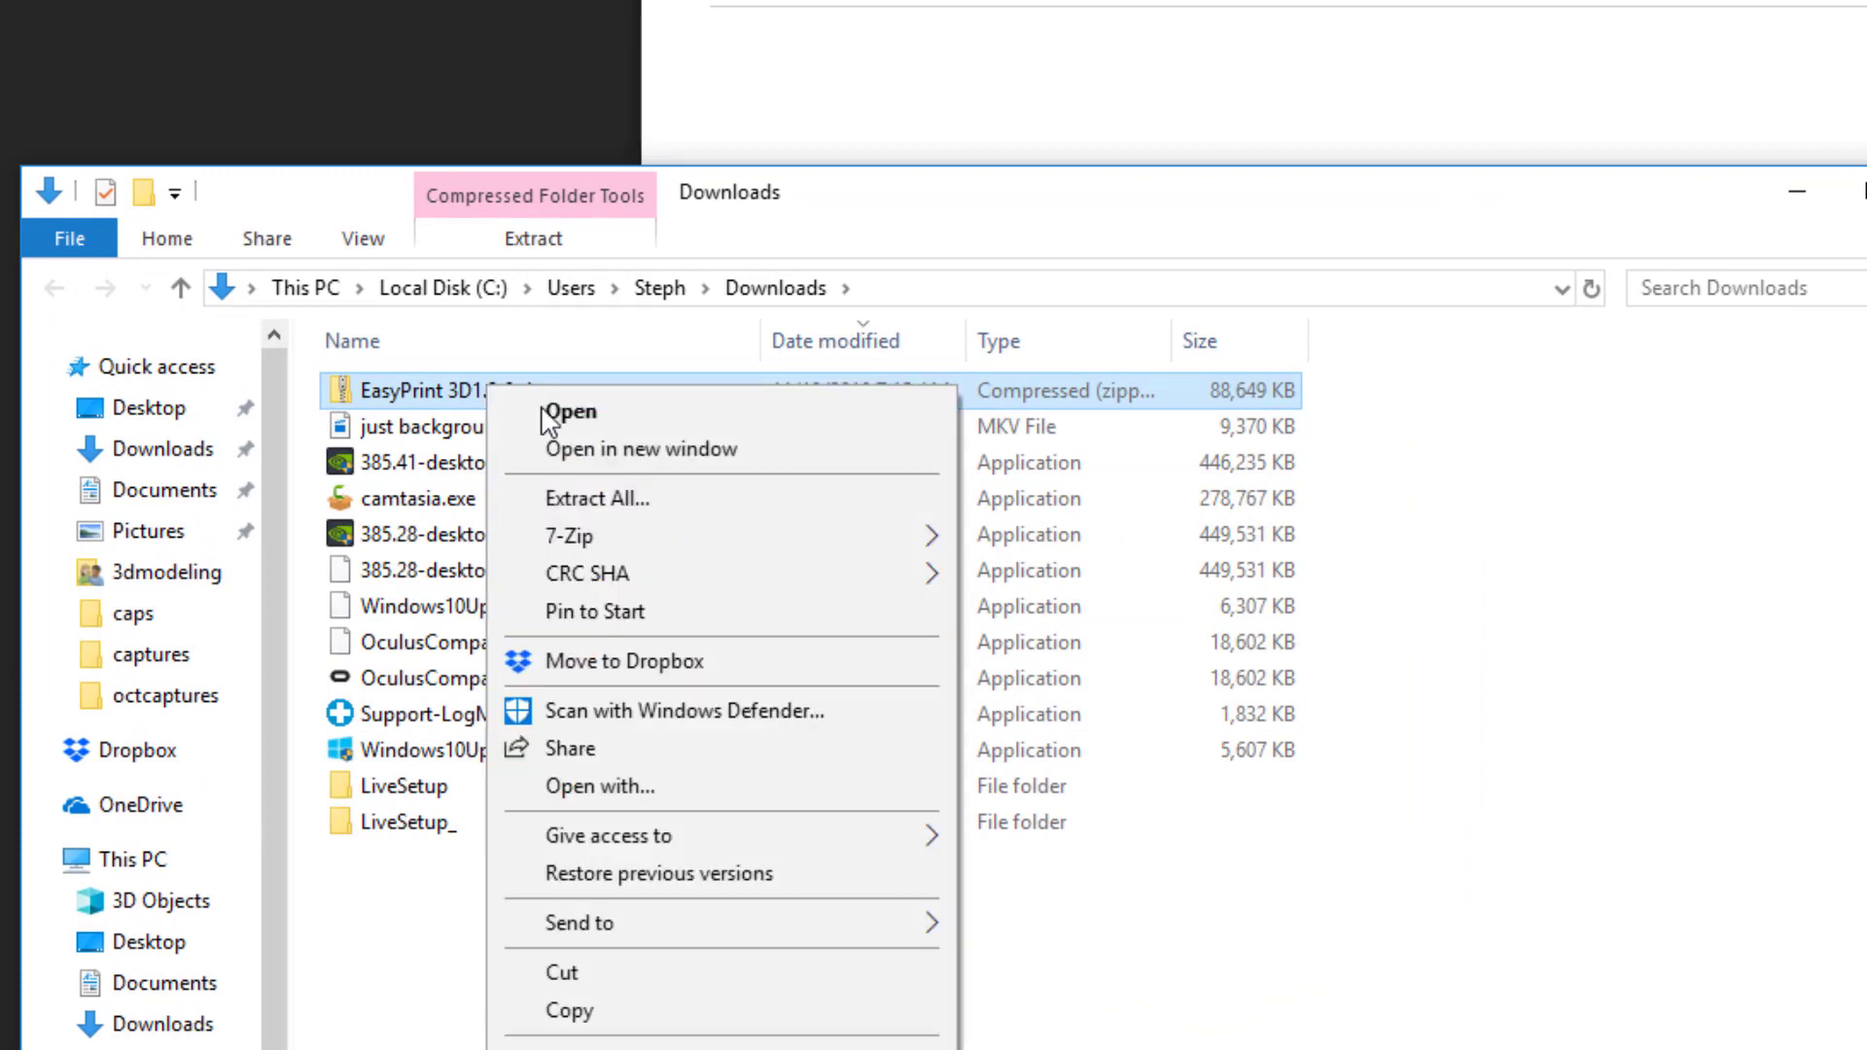
mouse_move(647, 547)
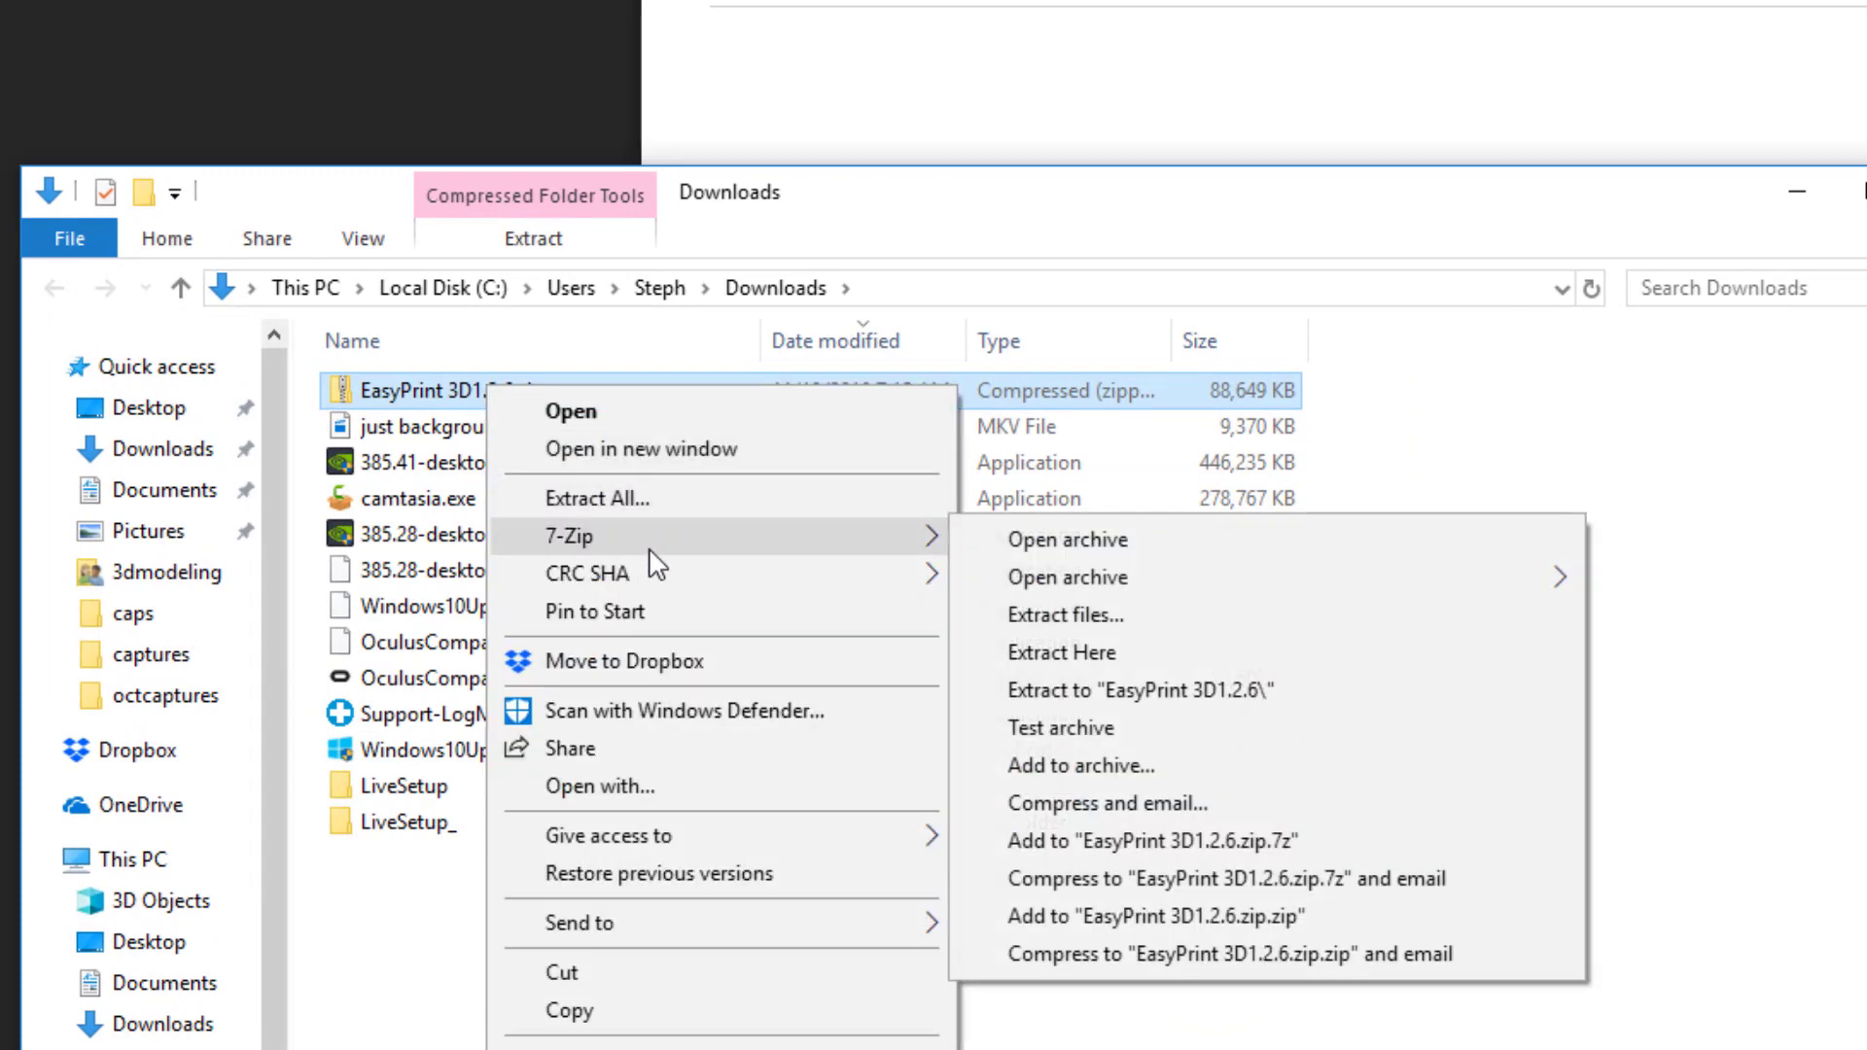
click(1118, 661)
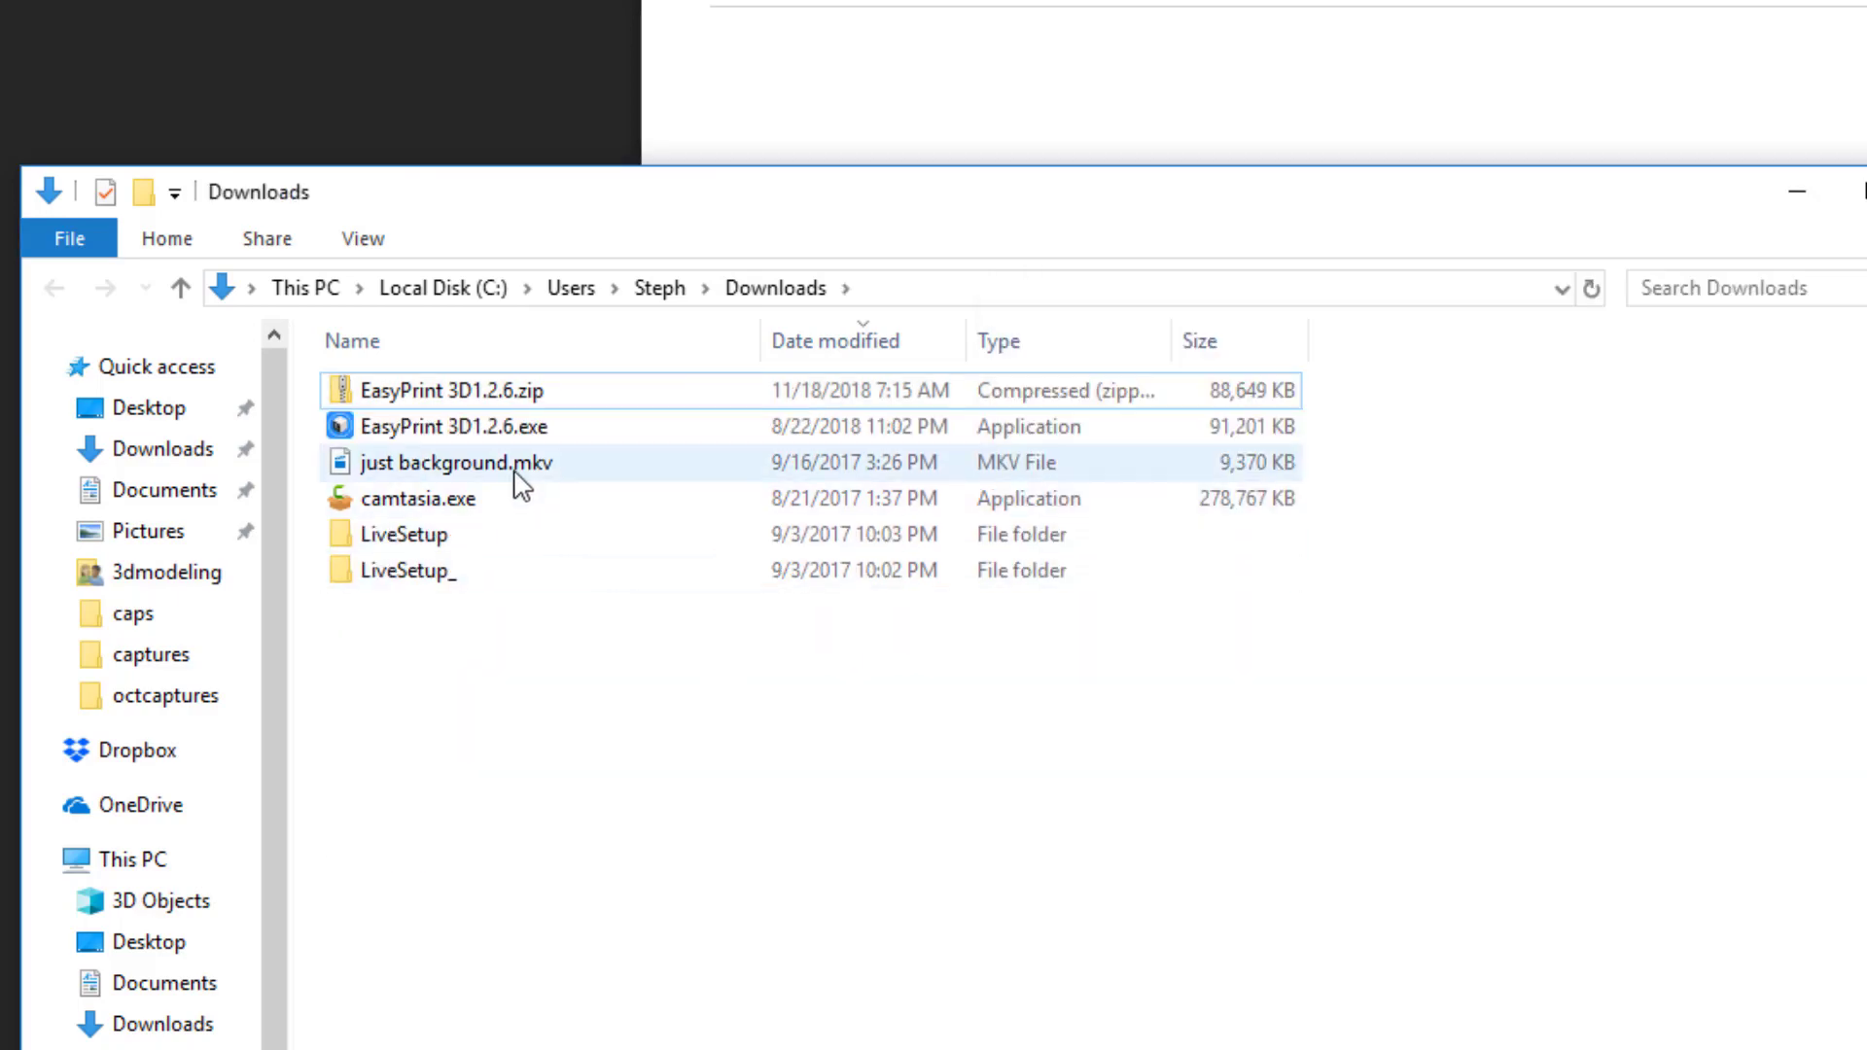
right_click(505, 428)
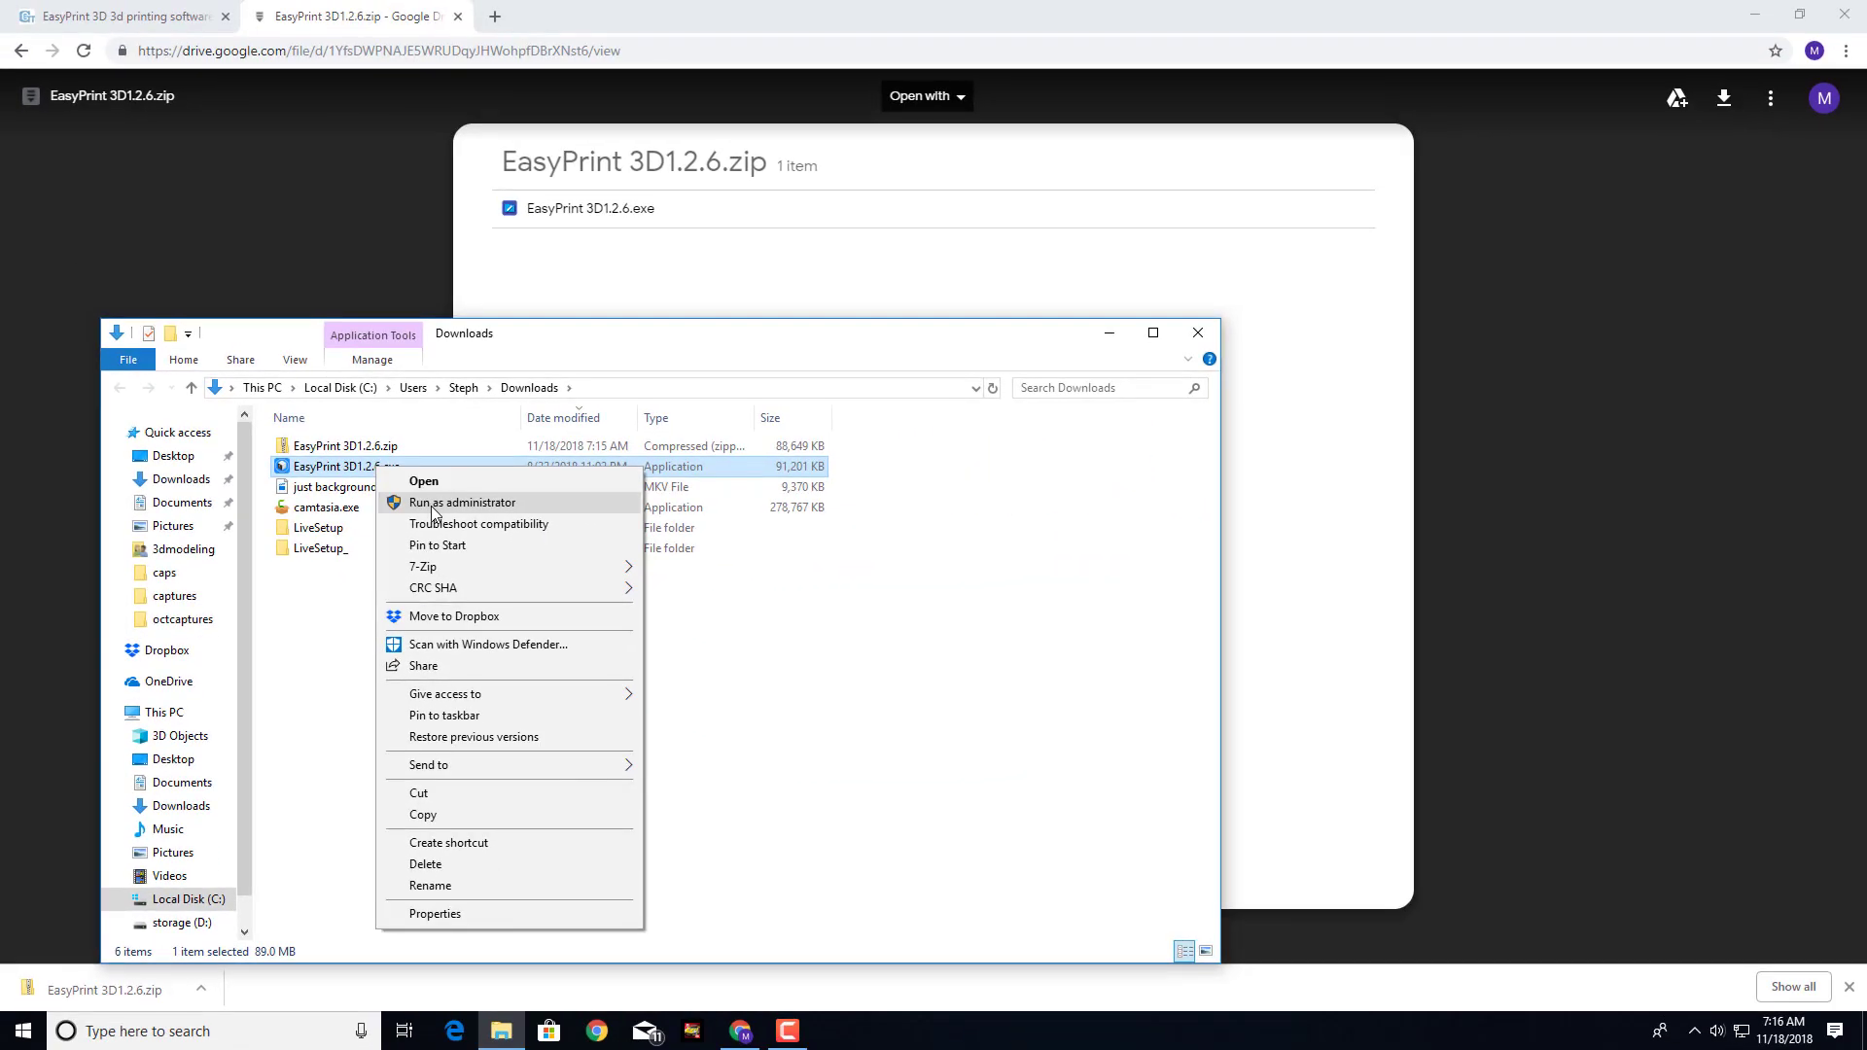
click(431, 505)
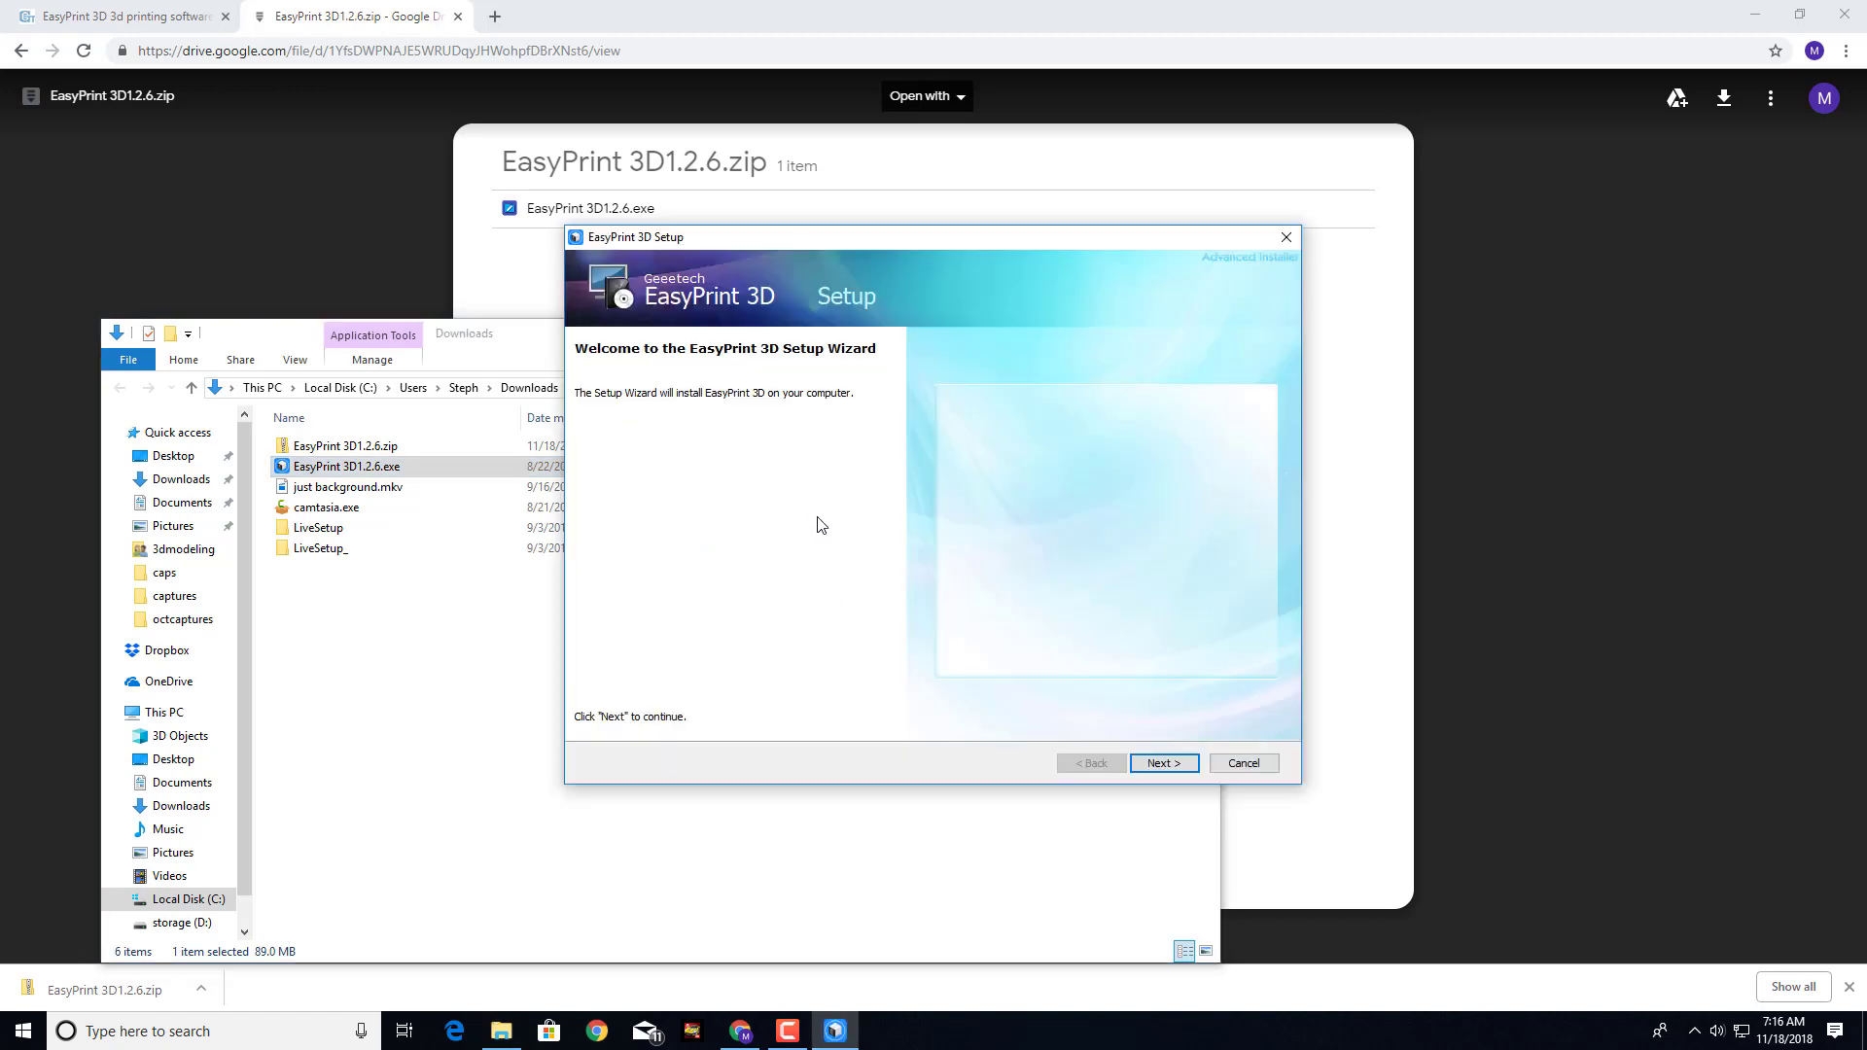
- Custom-install EasyPrint 3D without the x86 Visual C++ redistributable, then finish the wizard
click(1152, 760)
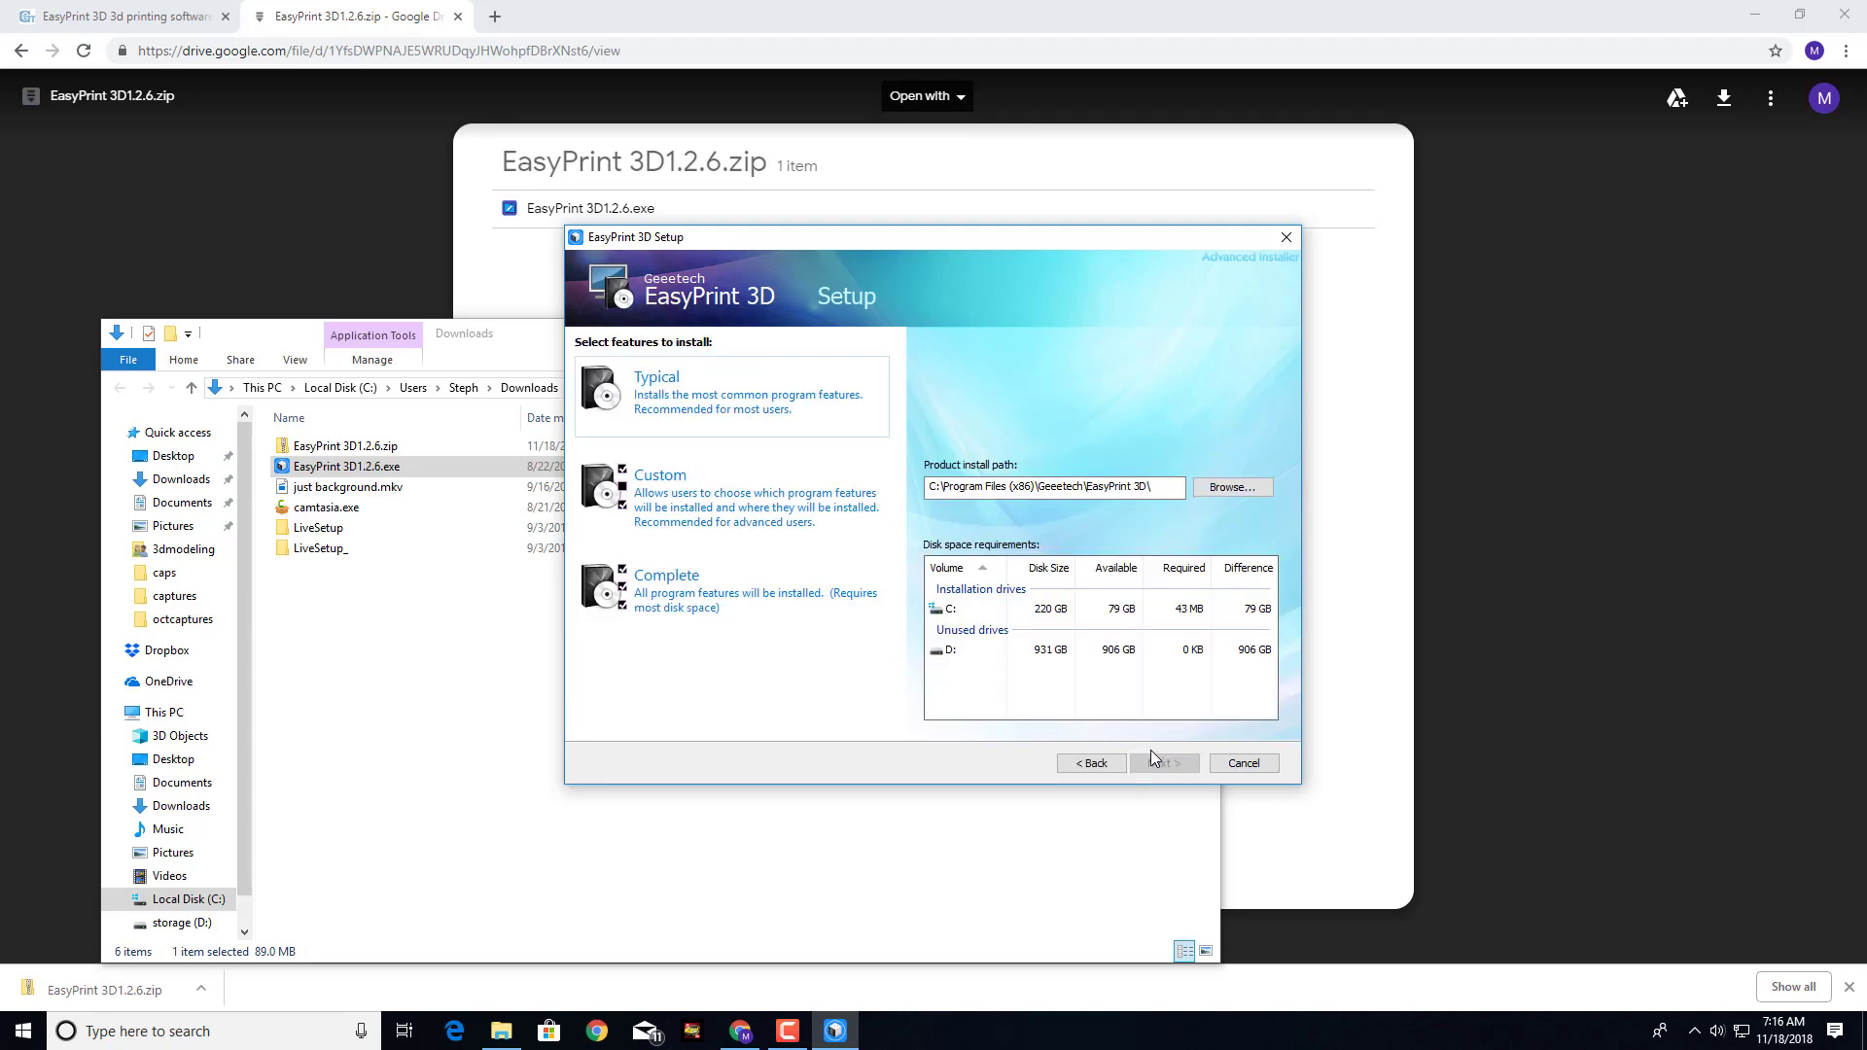
click(744, 516)
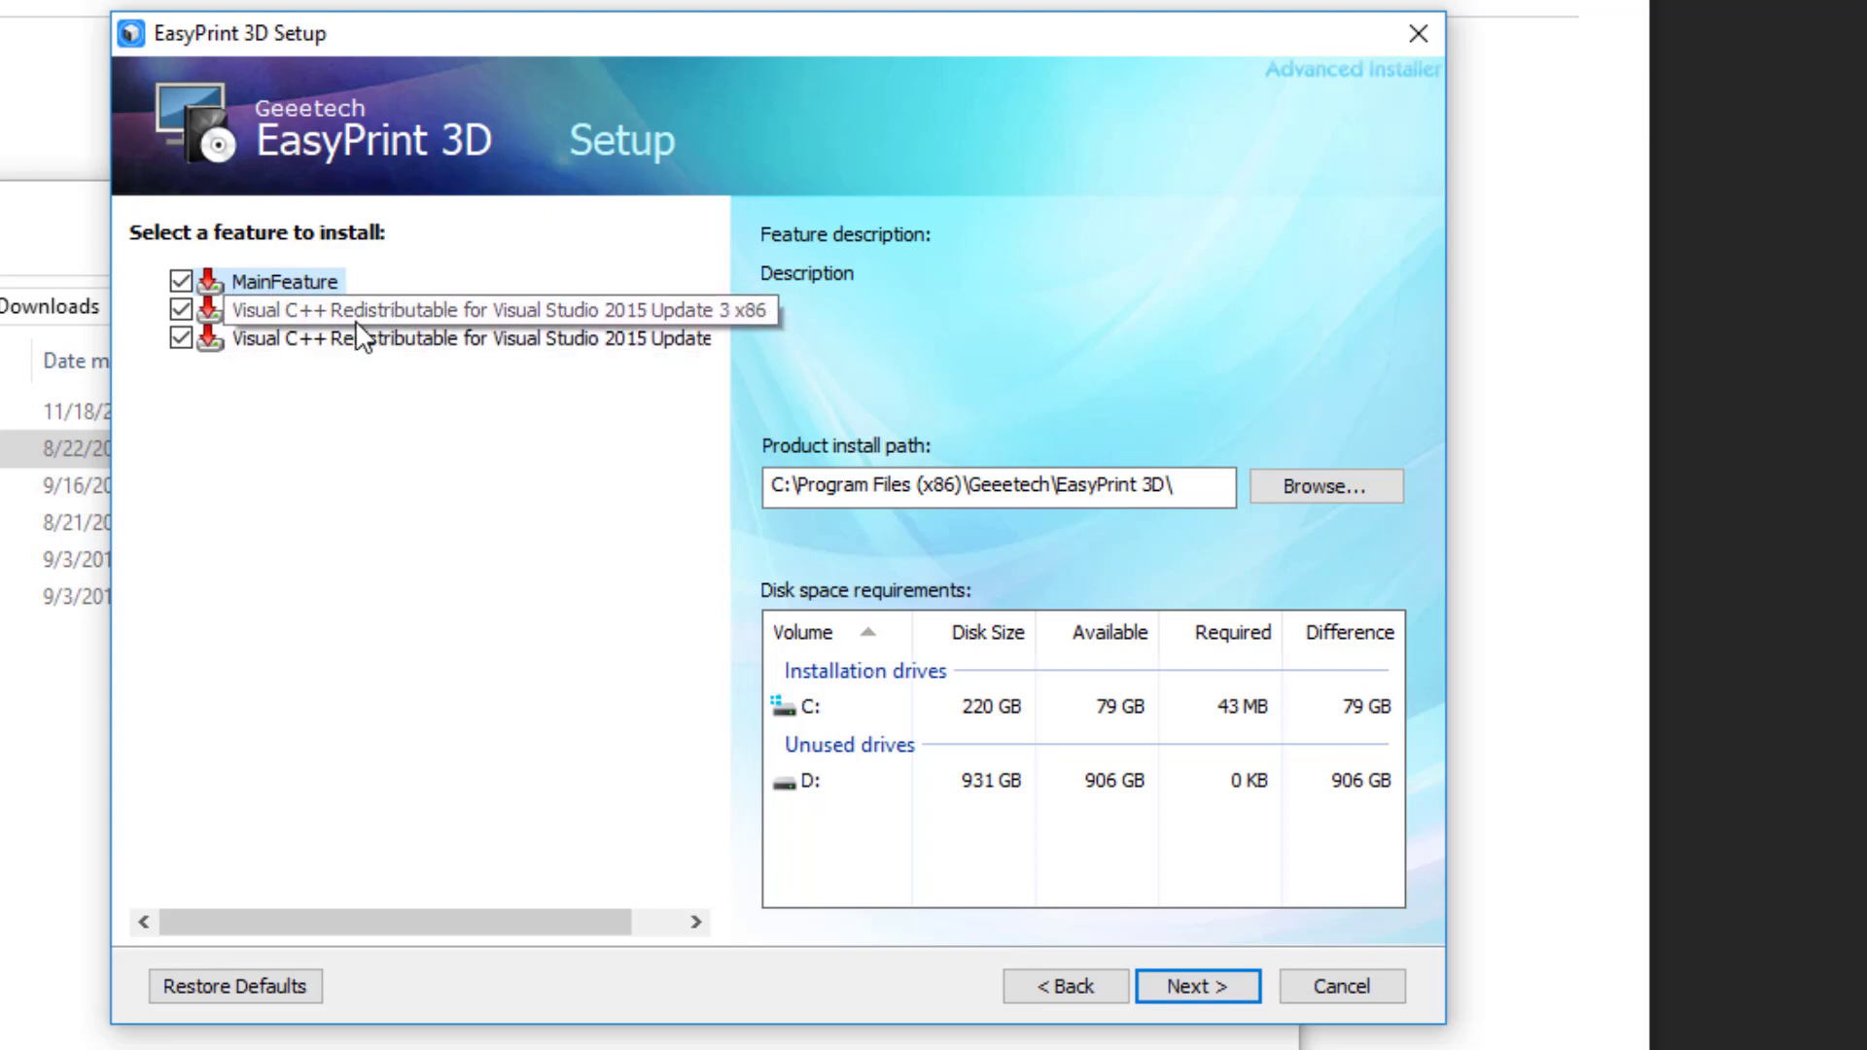
click(181, 310)
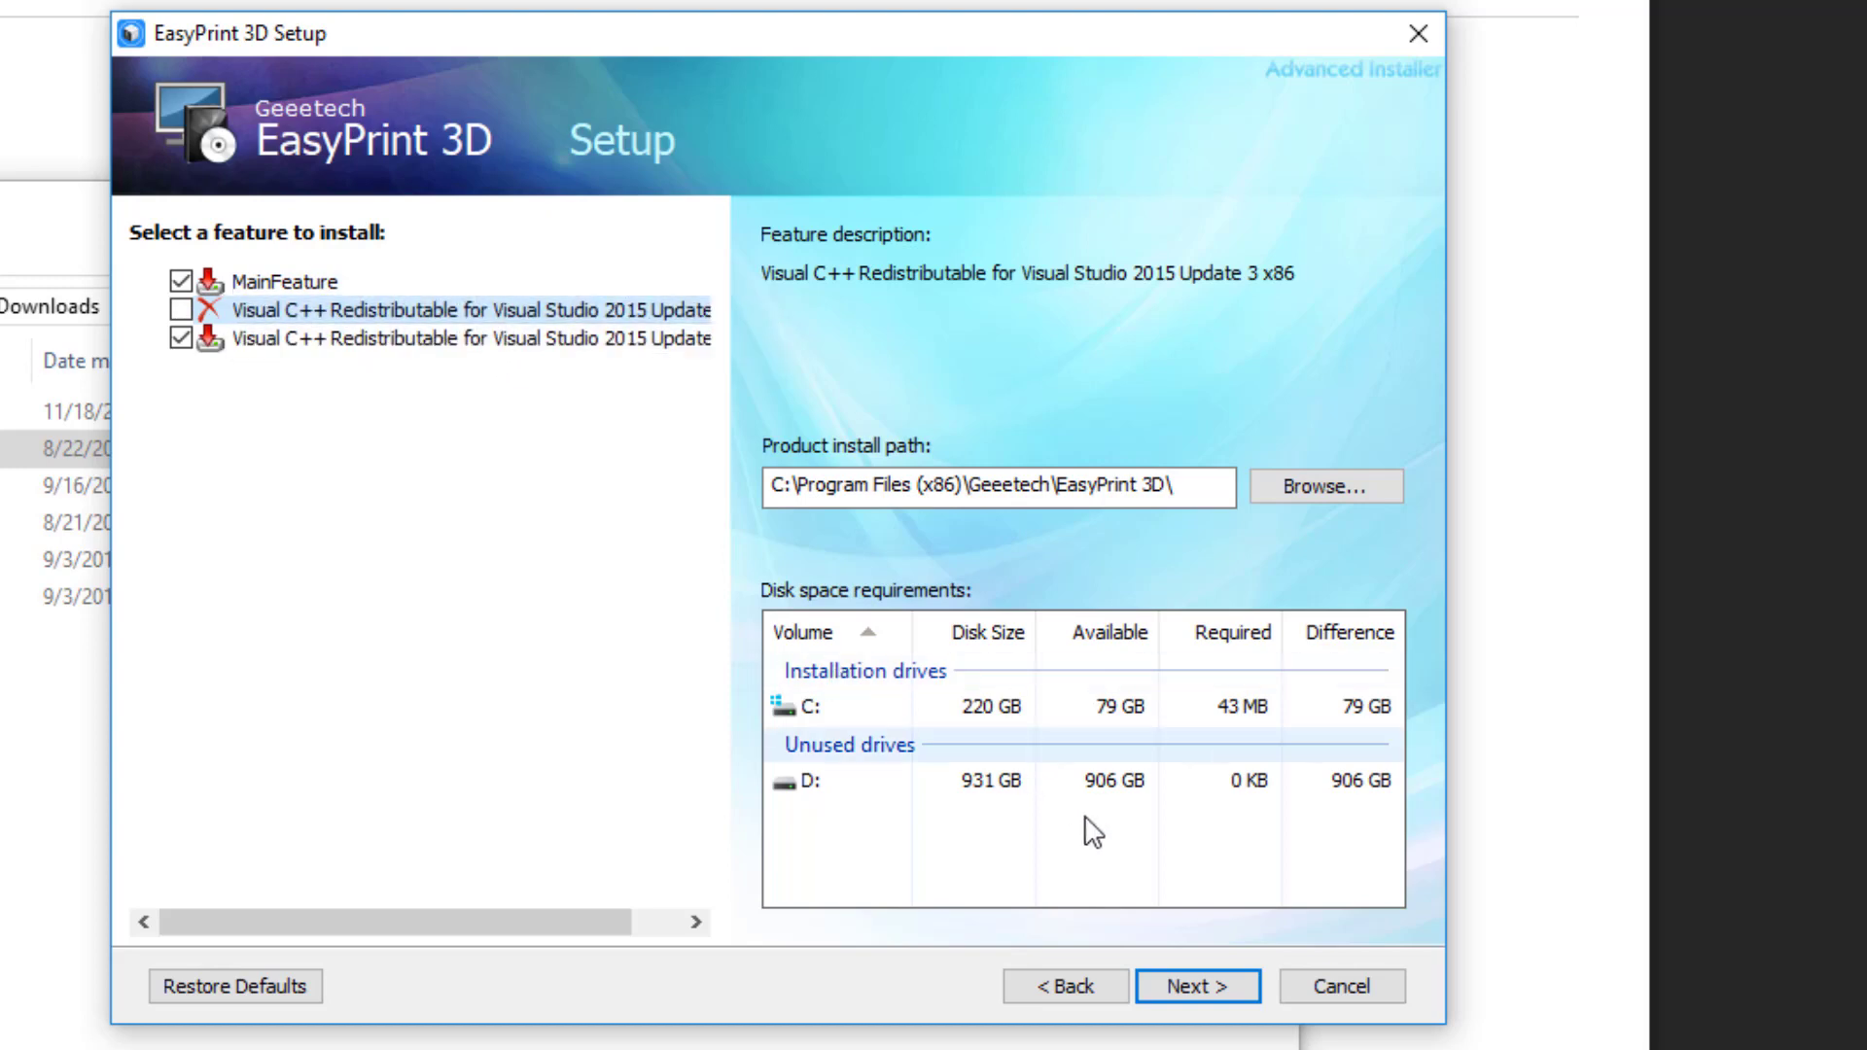
click(1192, 984)
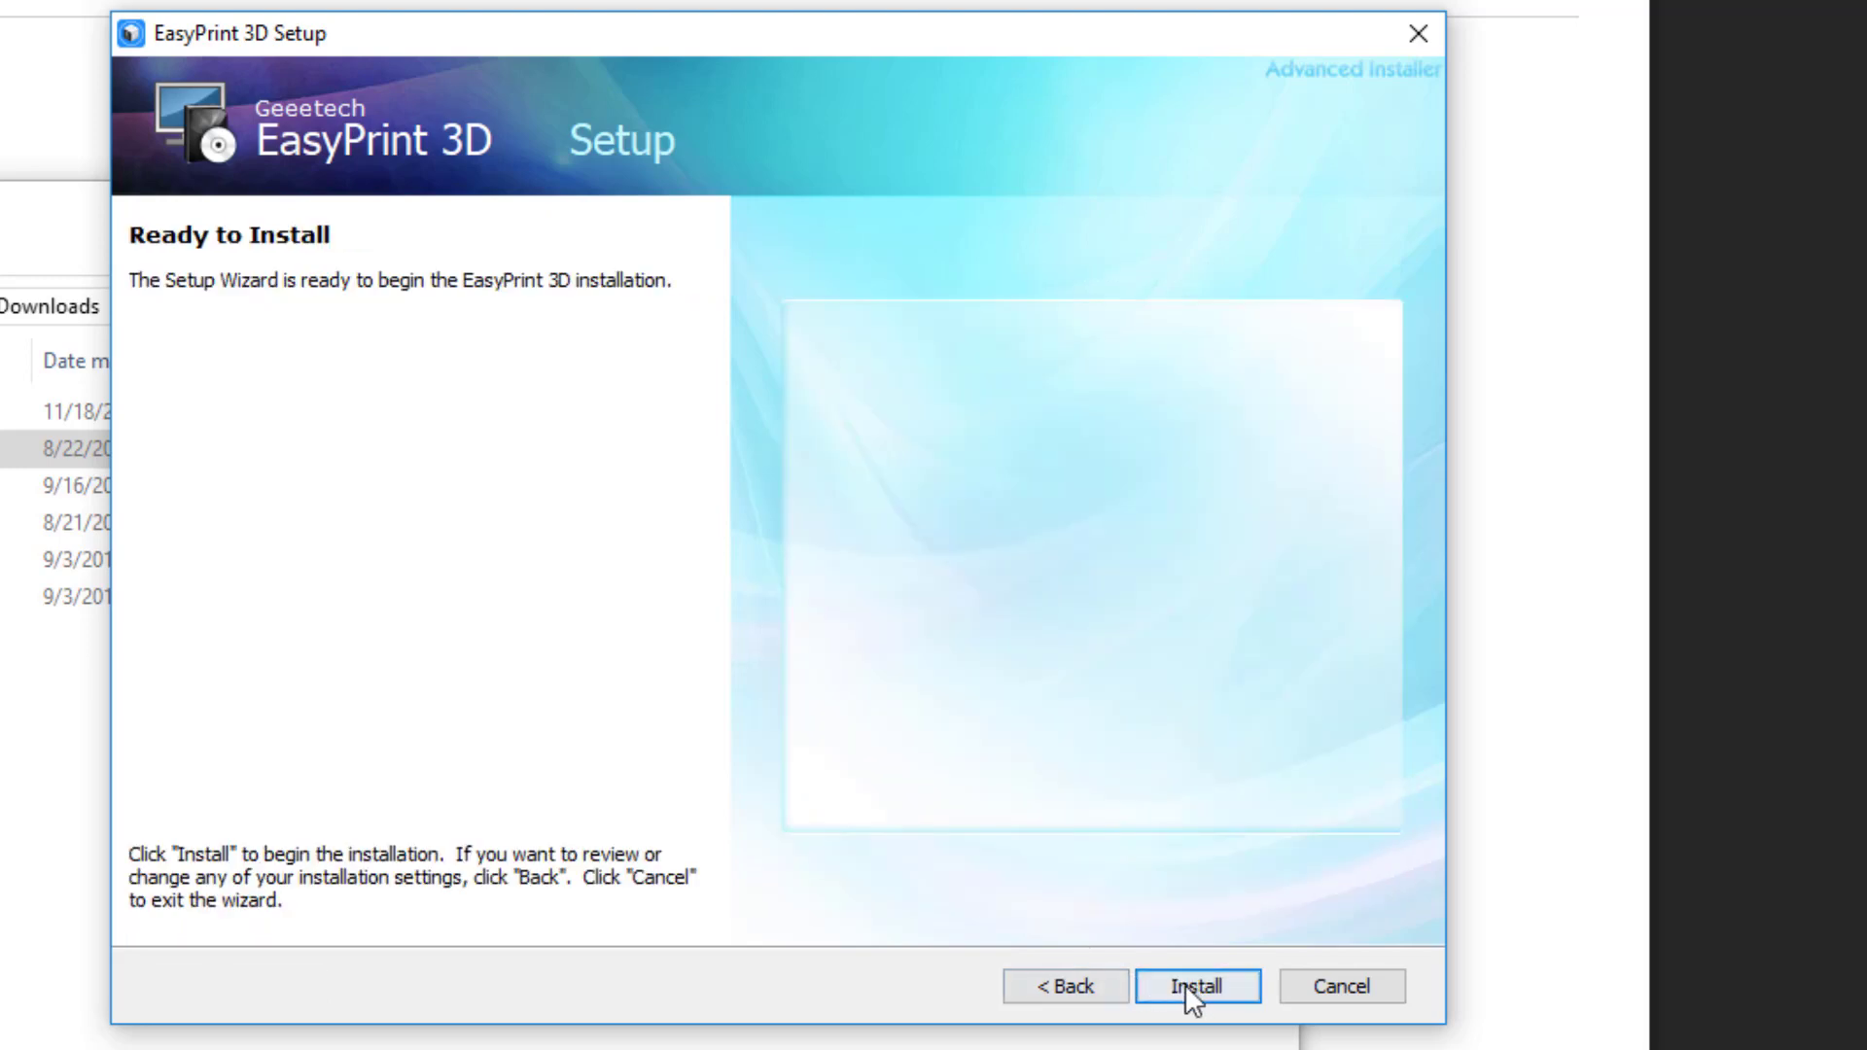
click(1192, 986)
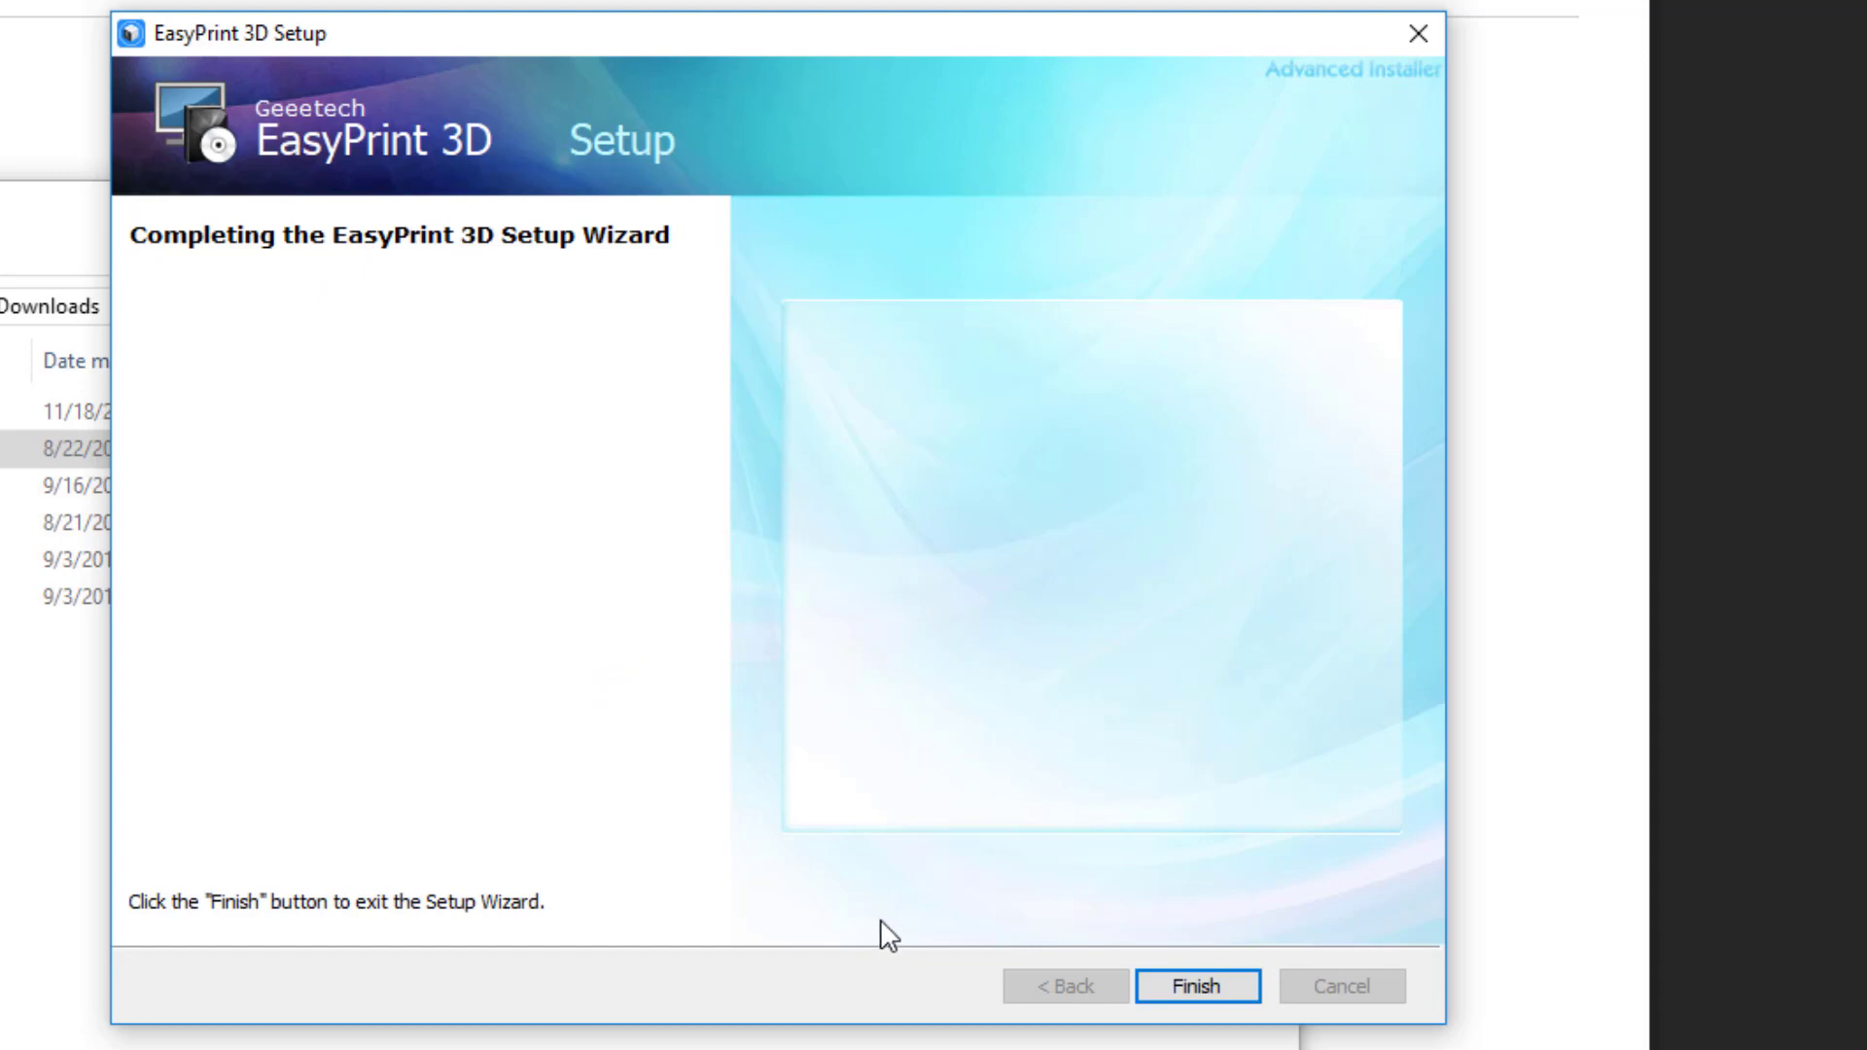
click(1198, 985)
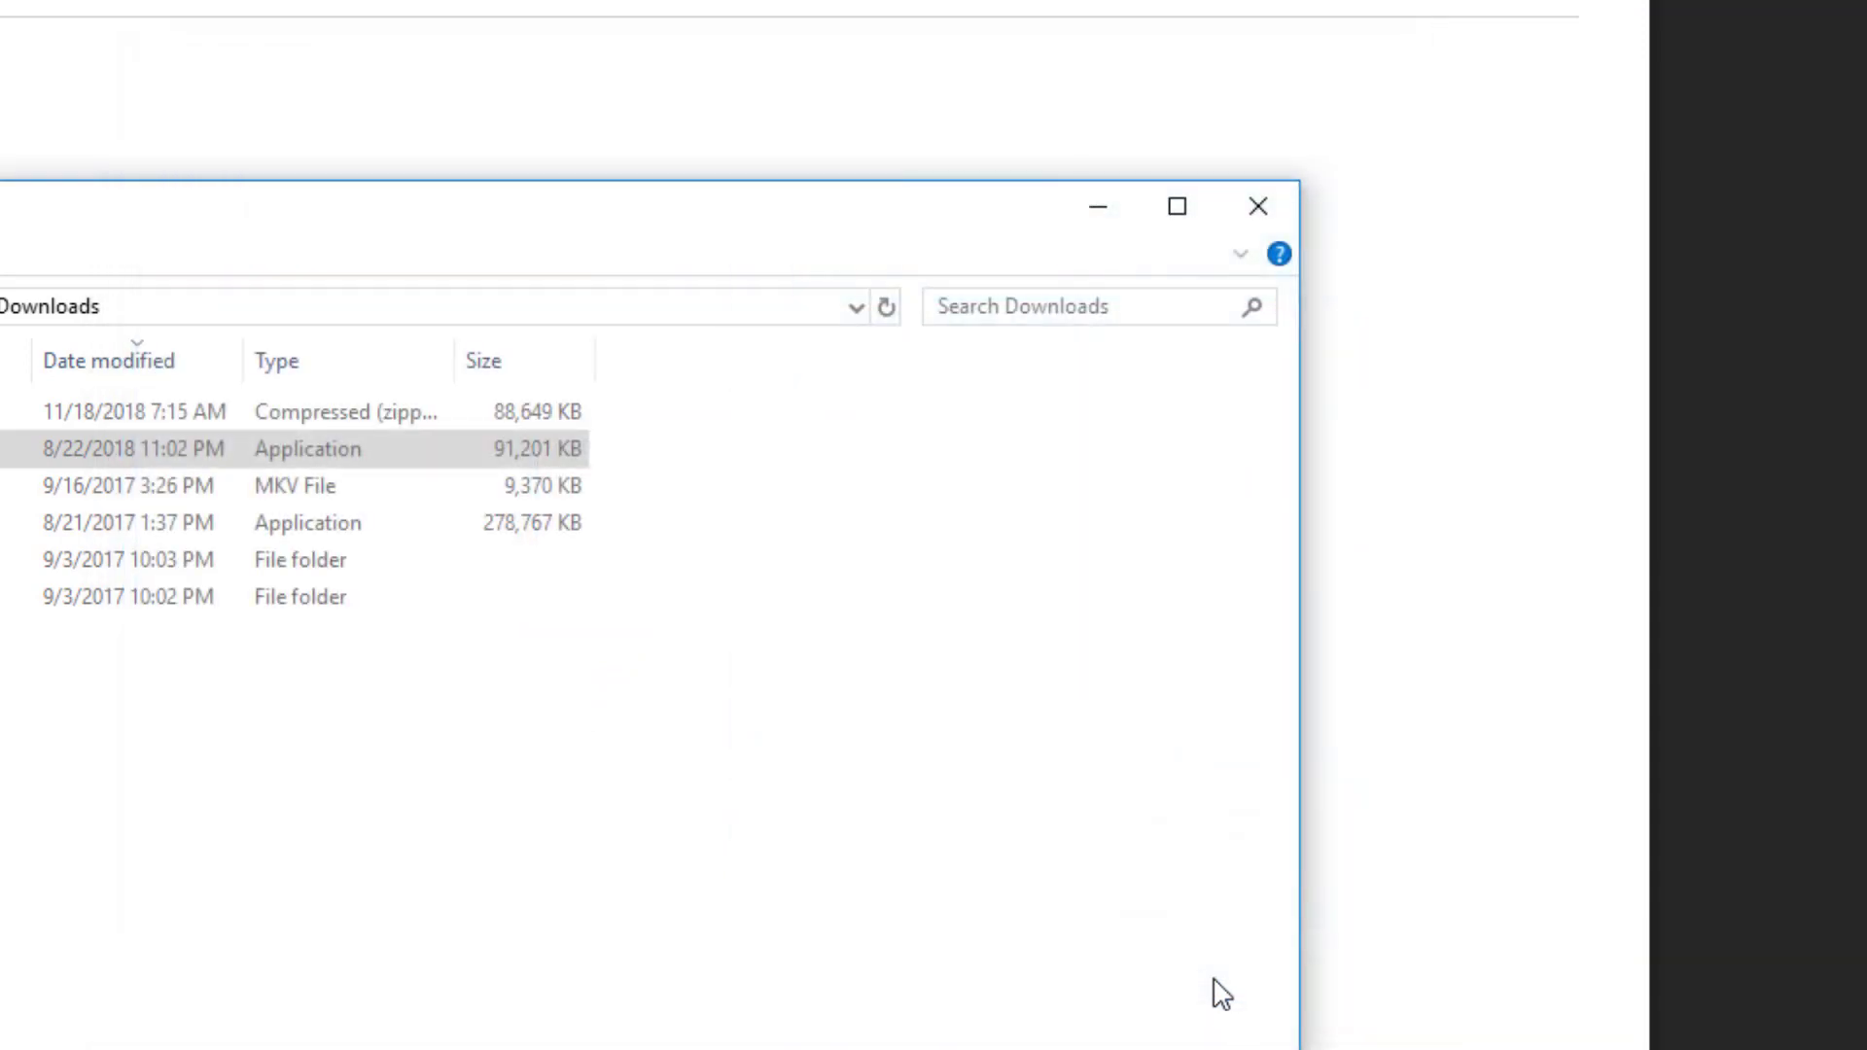
- Launch EasyPrint 3D from the Start menu and maximize its window
key(super)
click(107, 506)
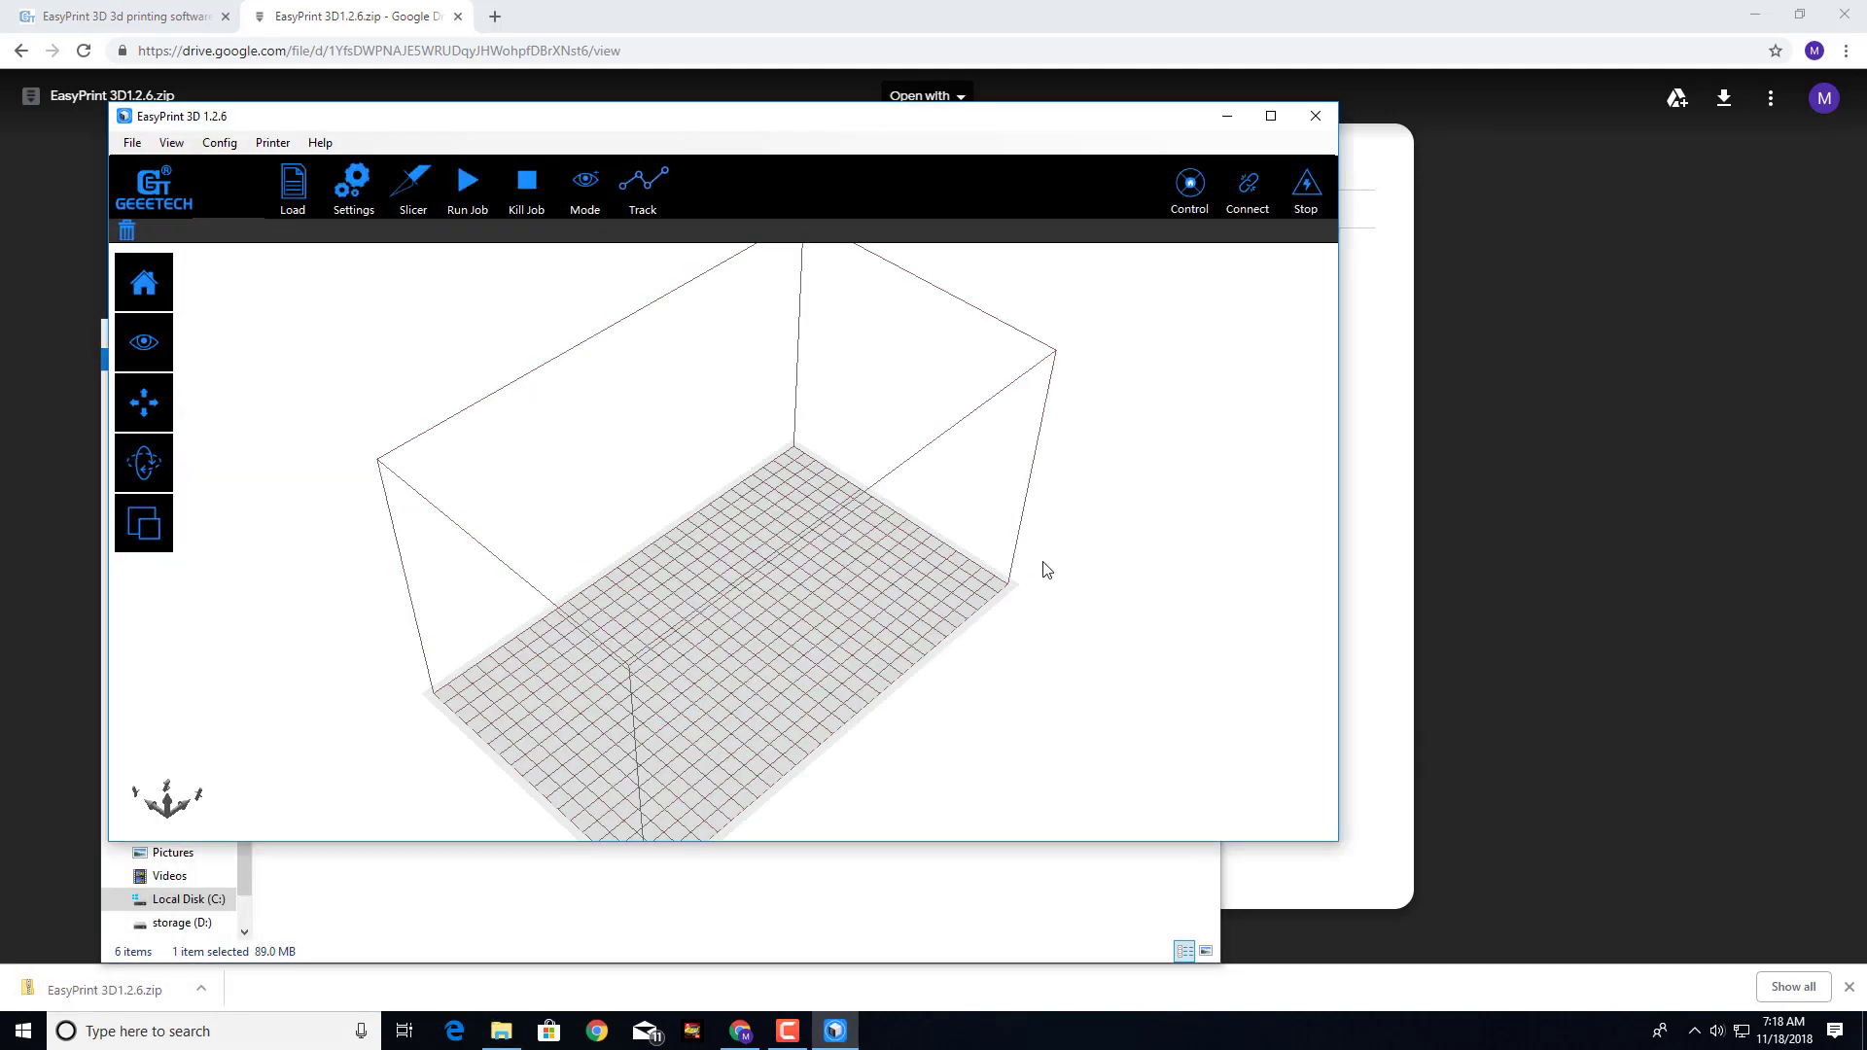
click(1270, 115)
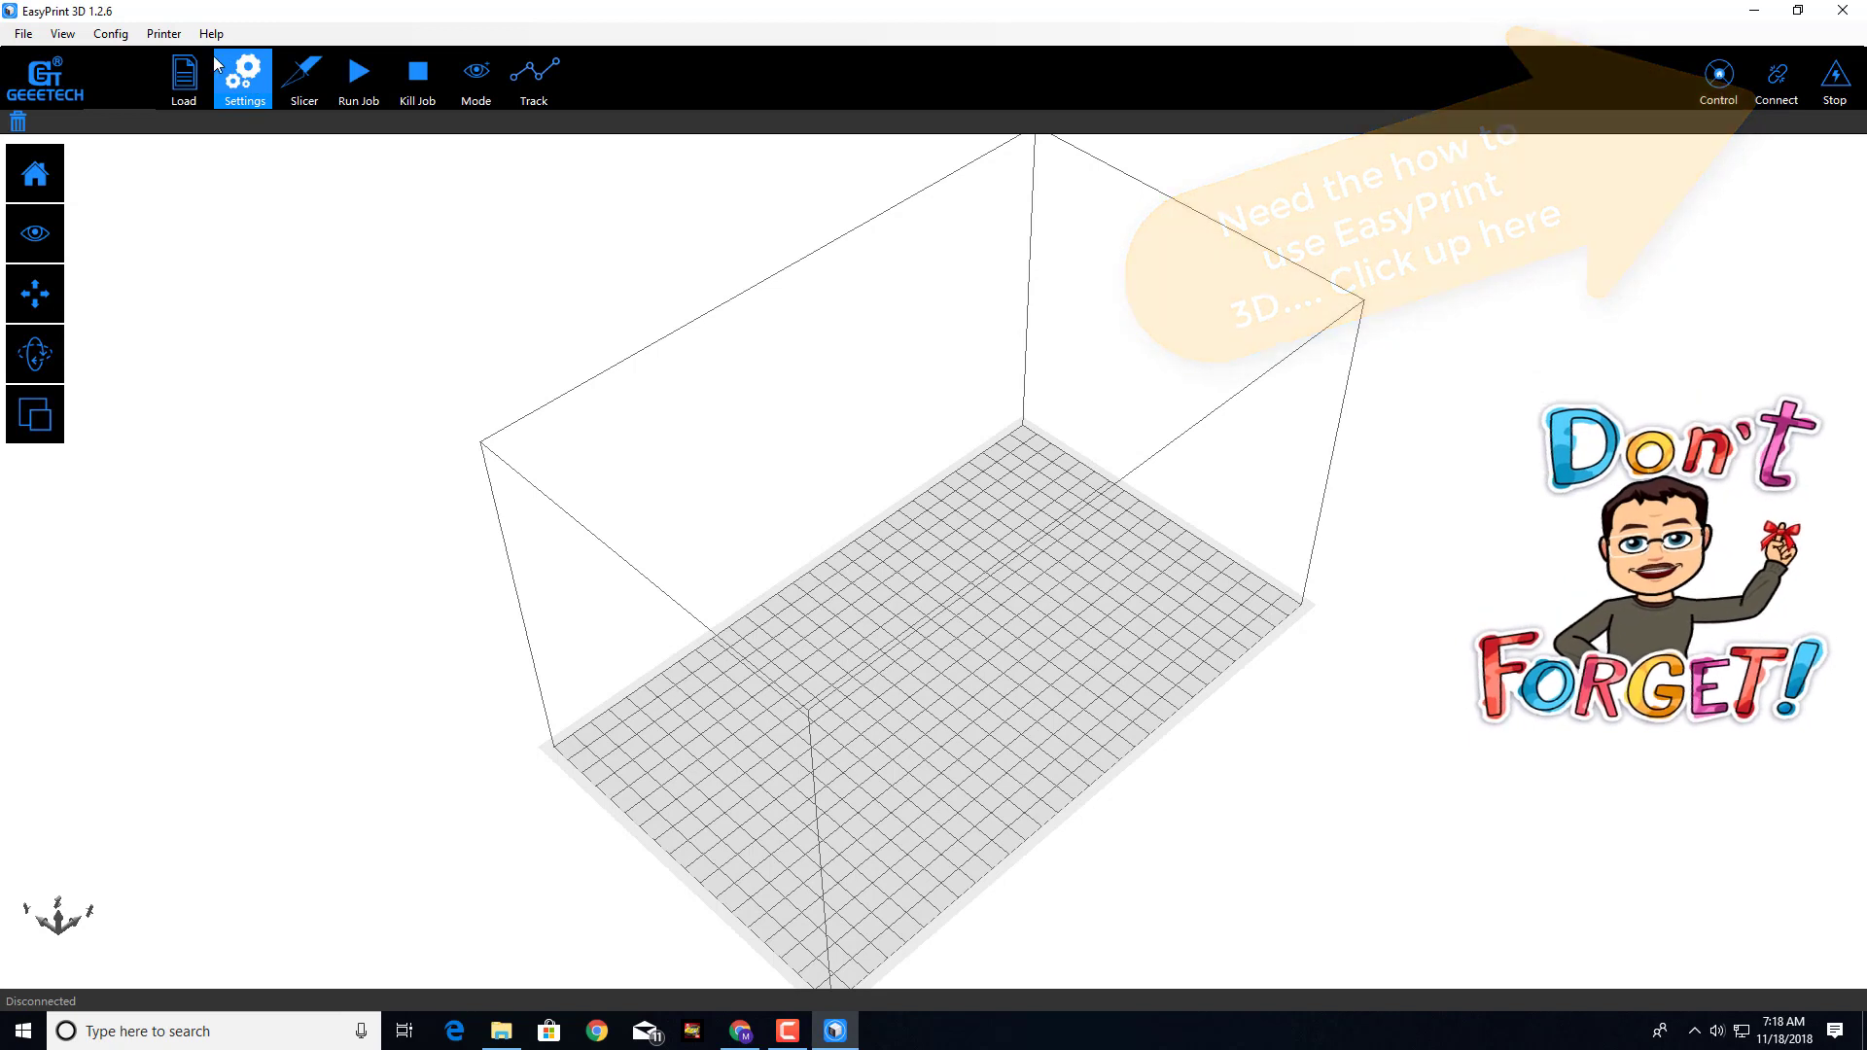
- Switch the printer model from D200 to A10 in the Printer menu
click(160, 39)
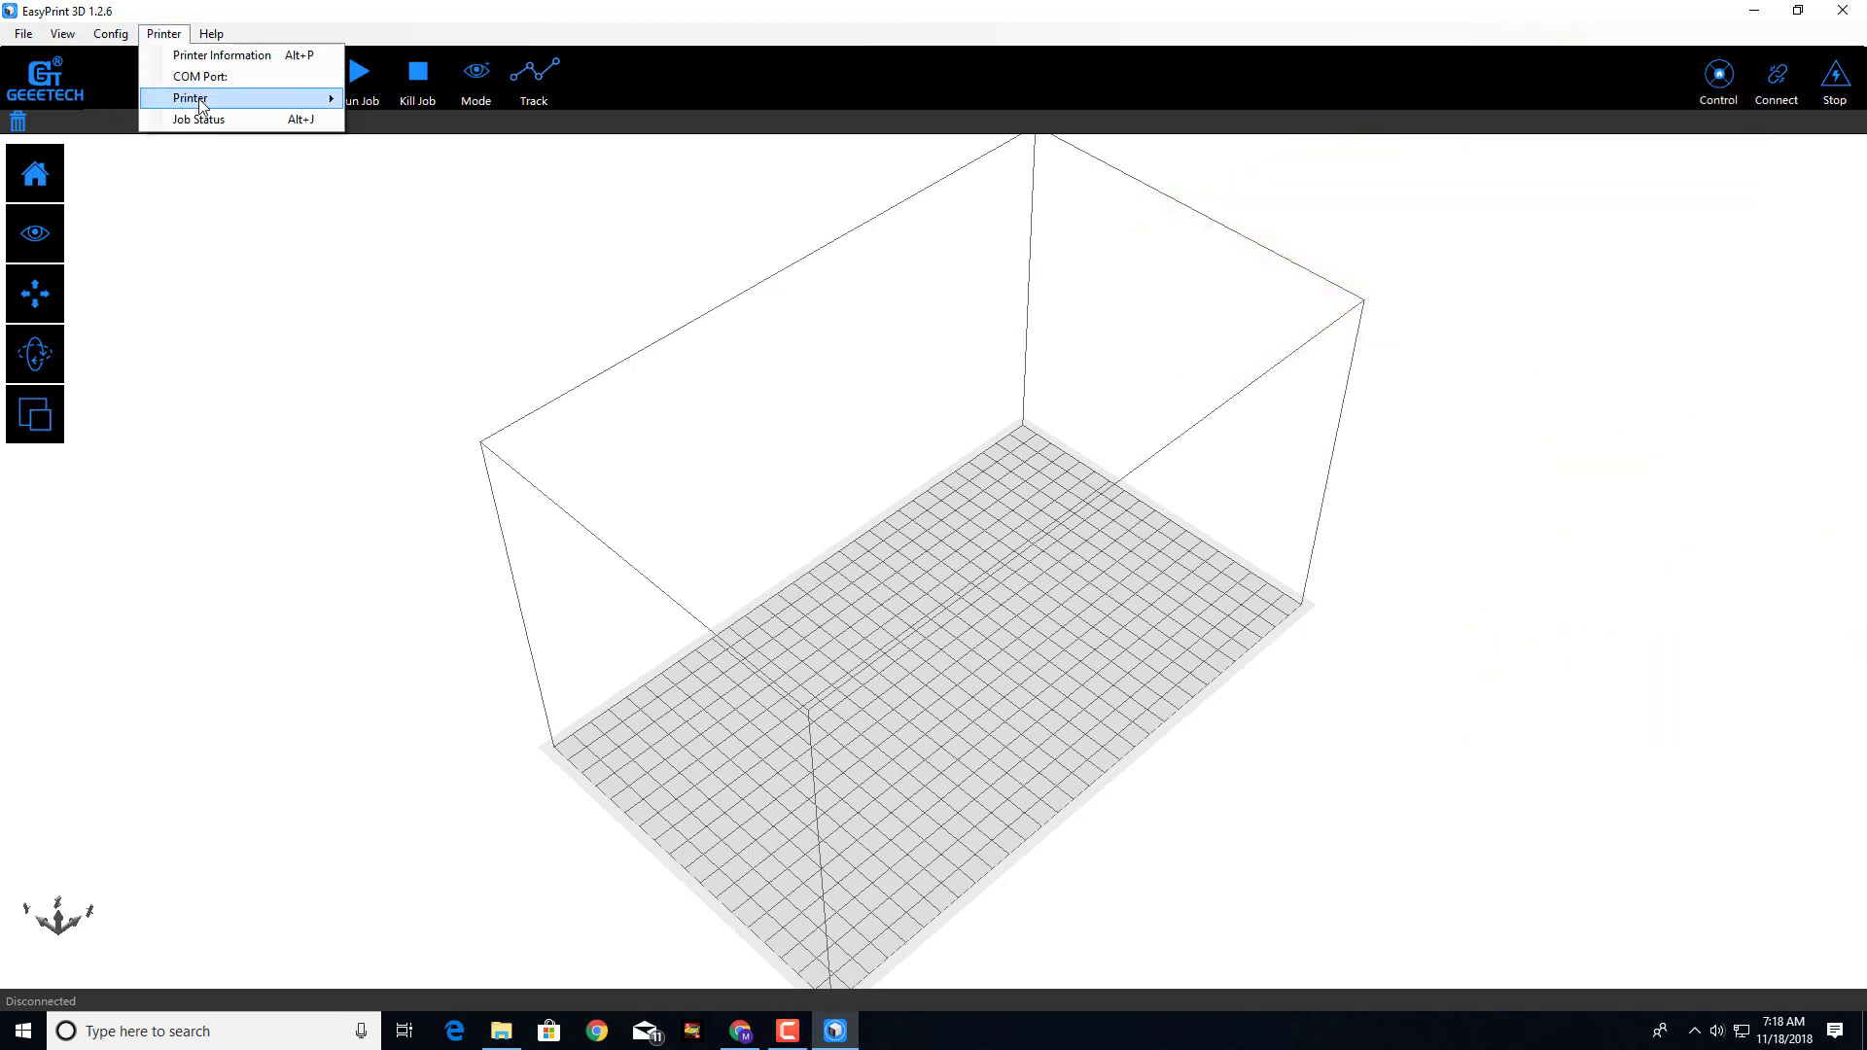
mouse_move(204, 99)
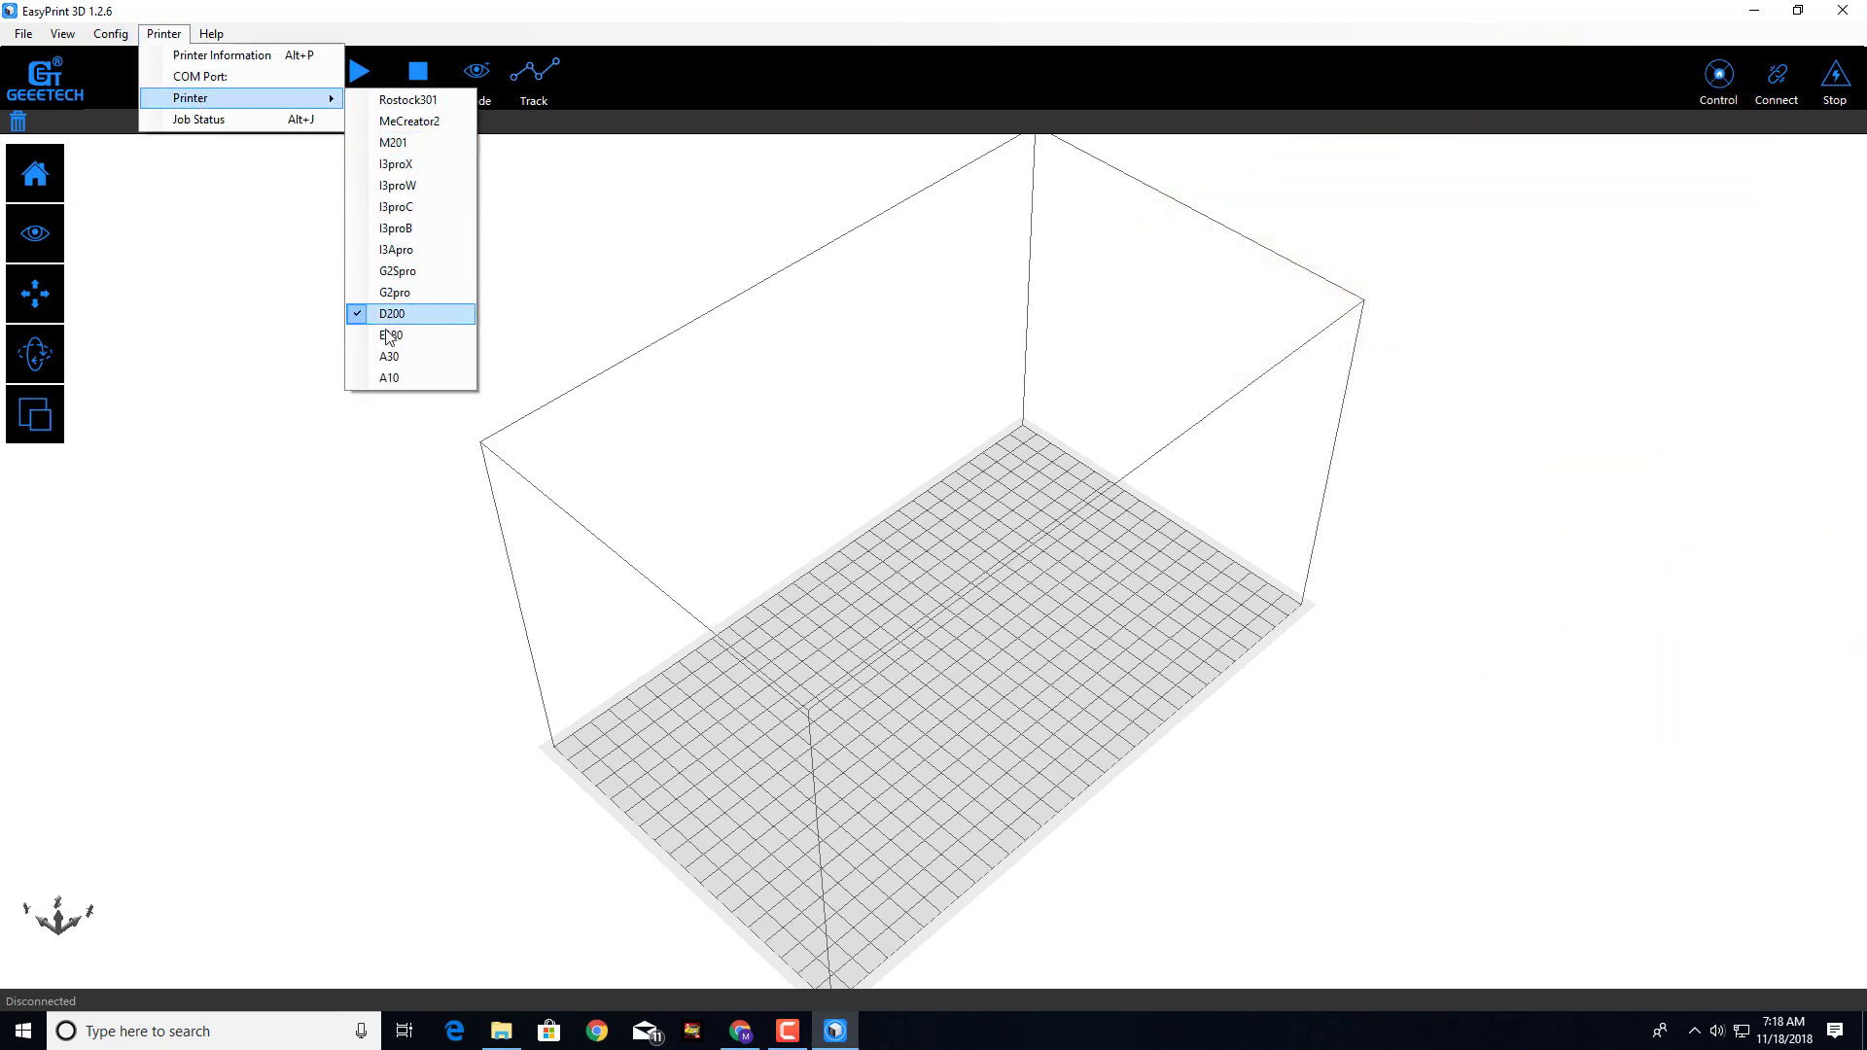
click(392, 380)
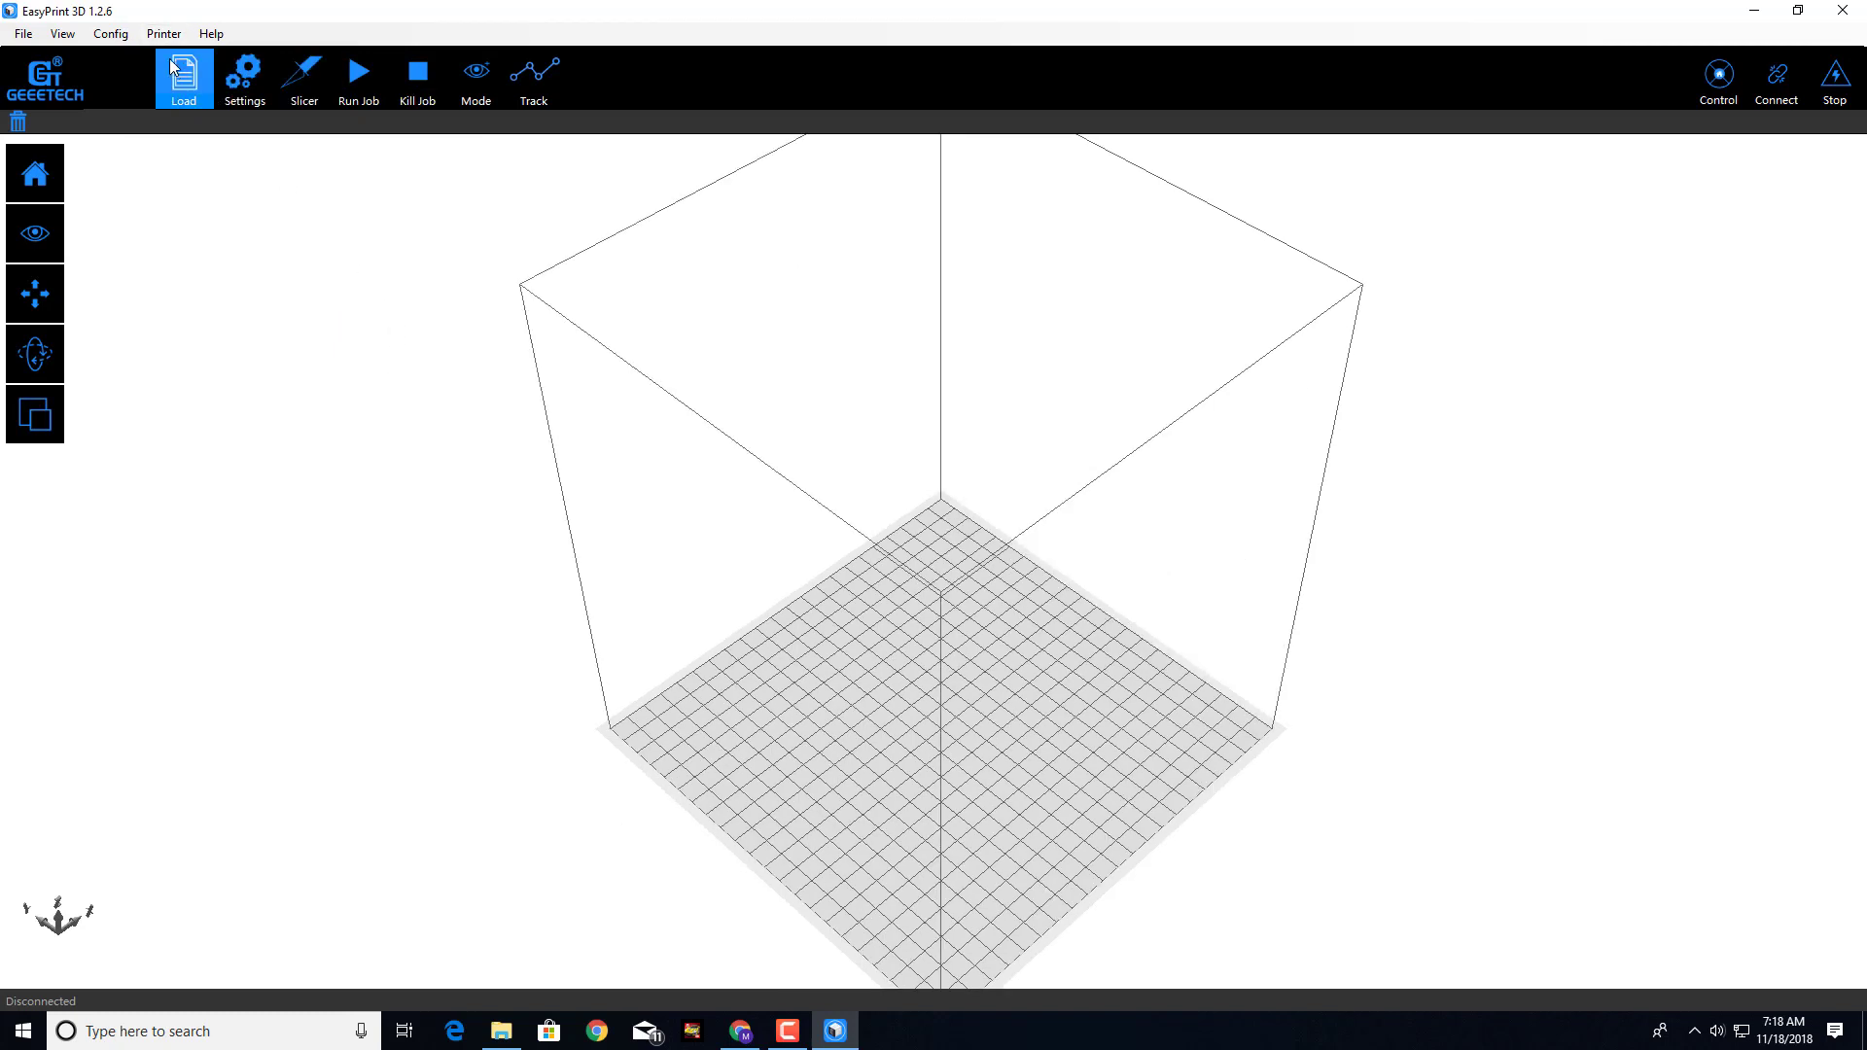
- Open Config > Slicing Setting and select the Material Flow value
click(110, 34)
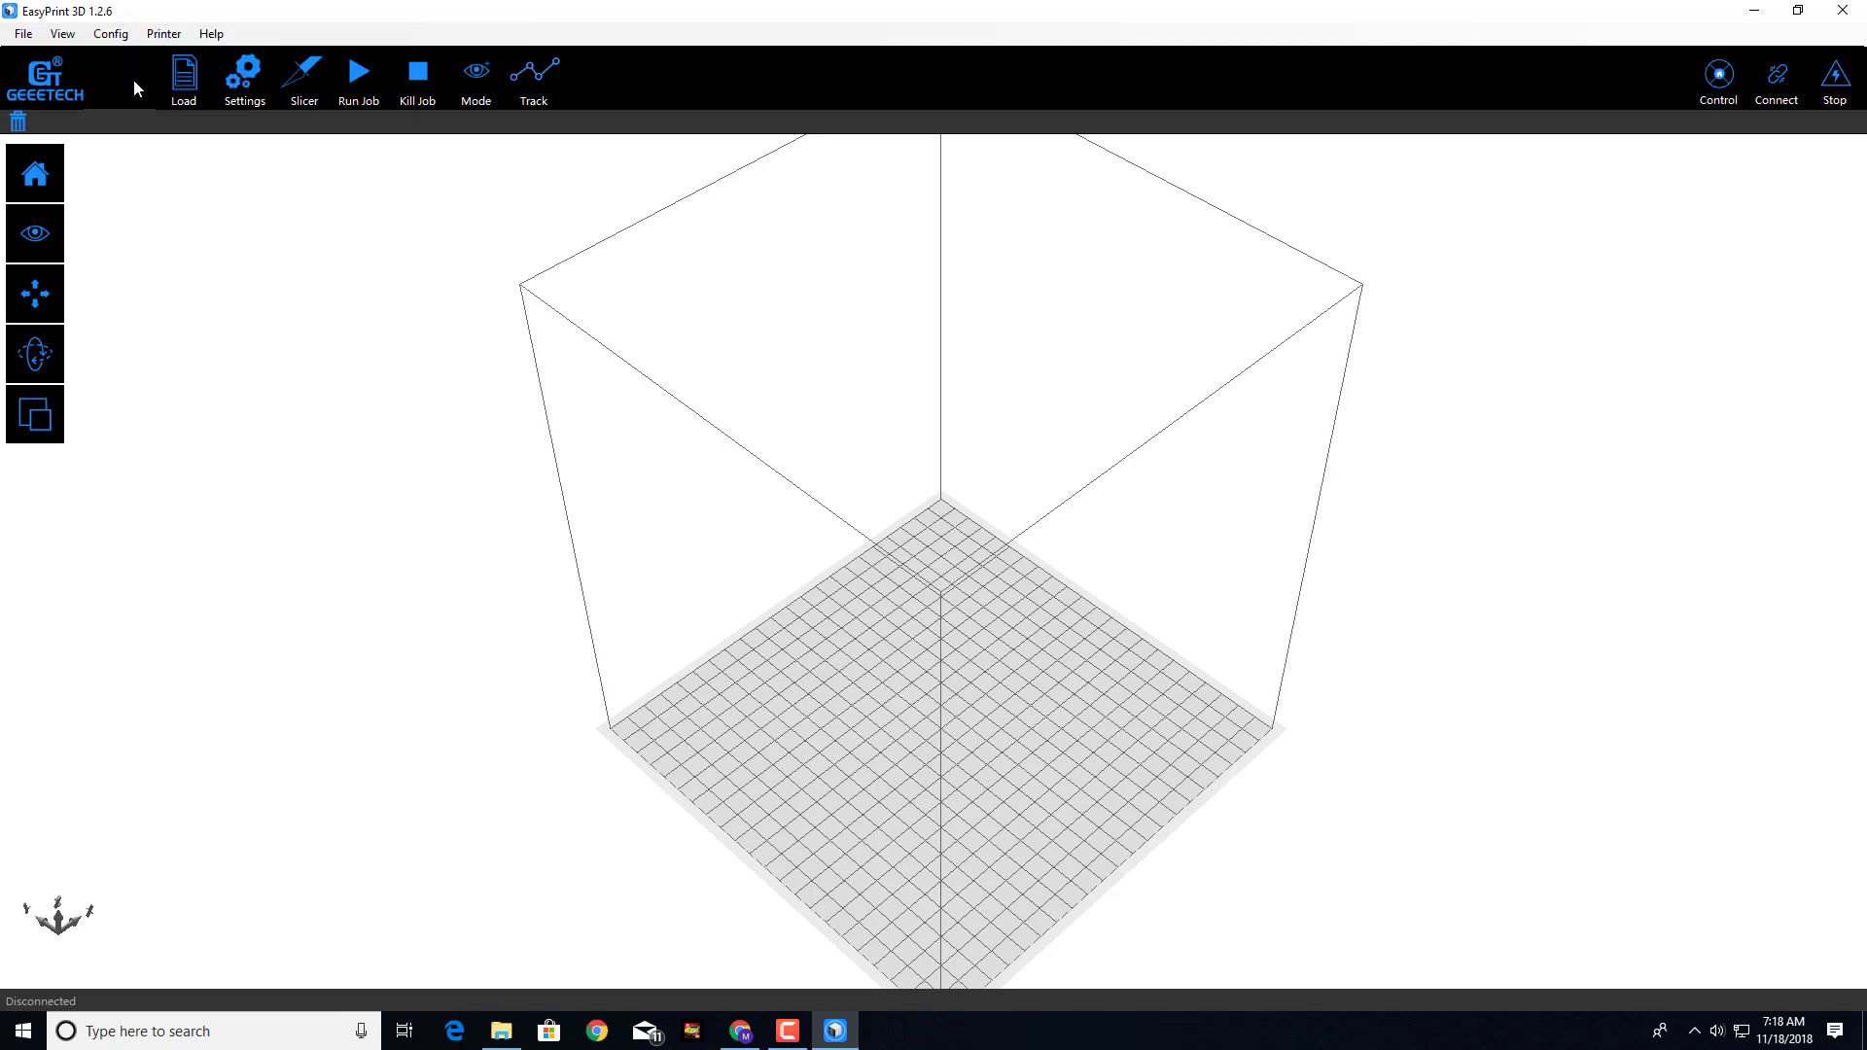
click(146, 75)
drag(206, 377, 155, 378)
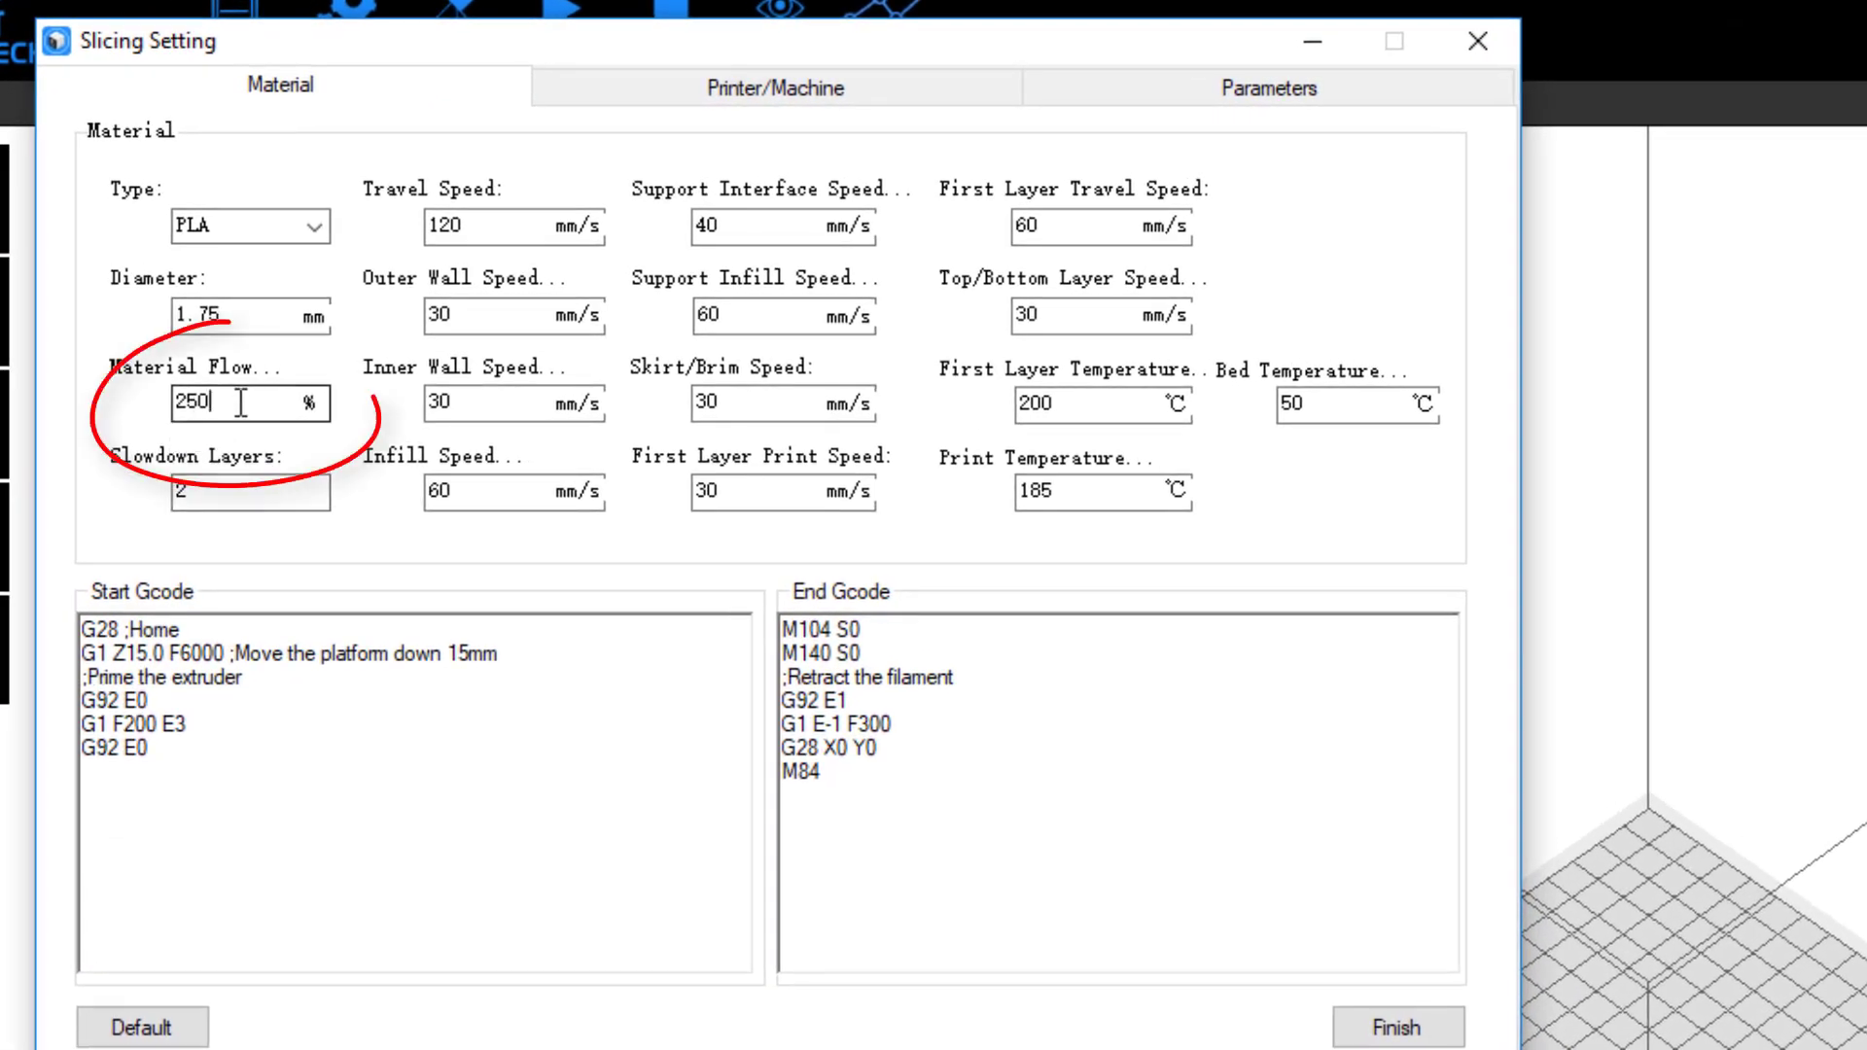
drag(287, 387, 144, 403)
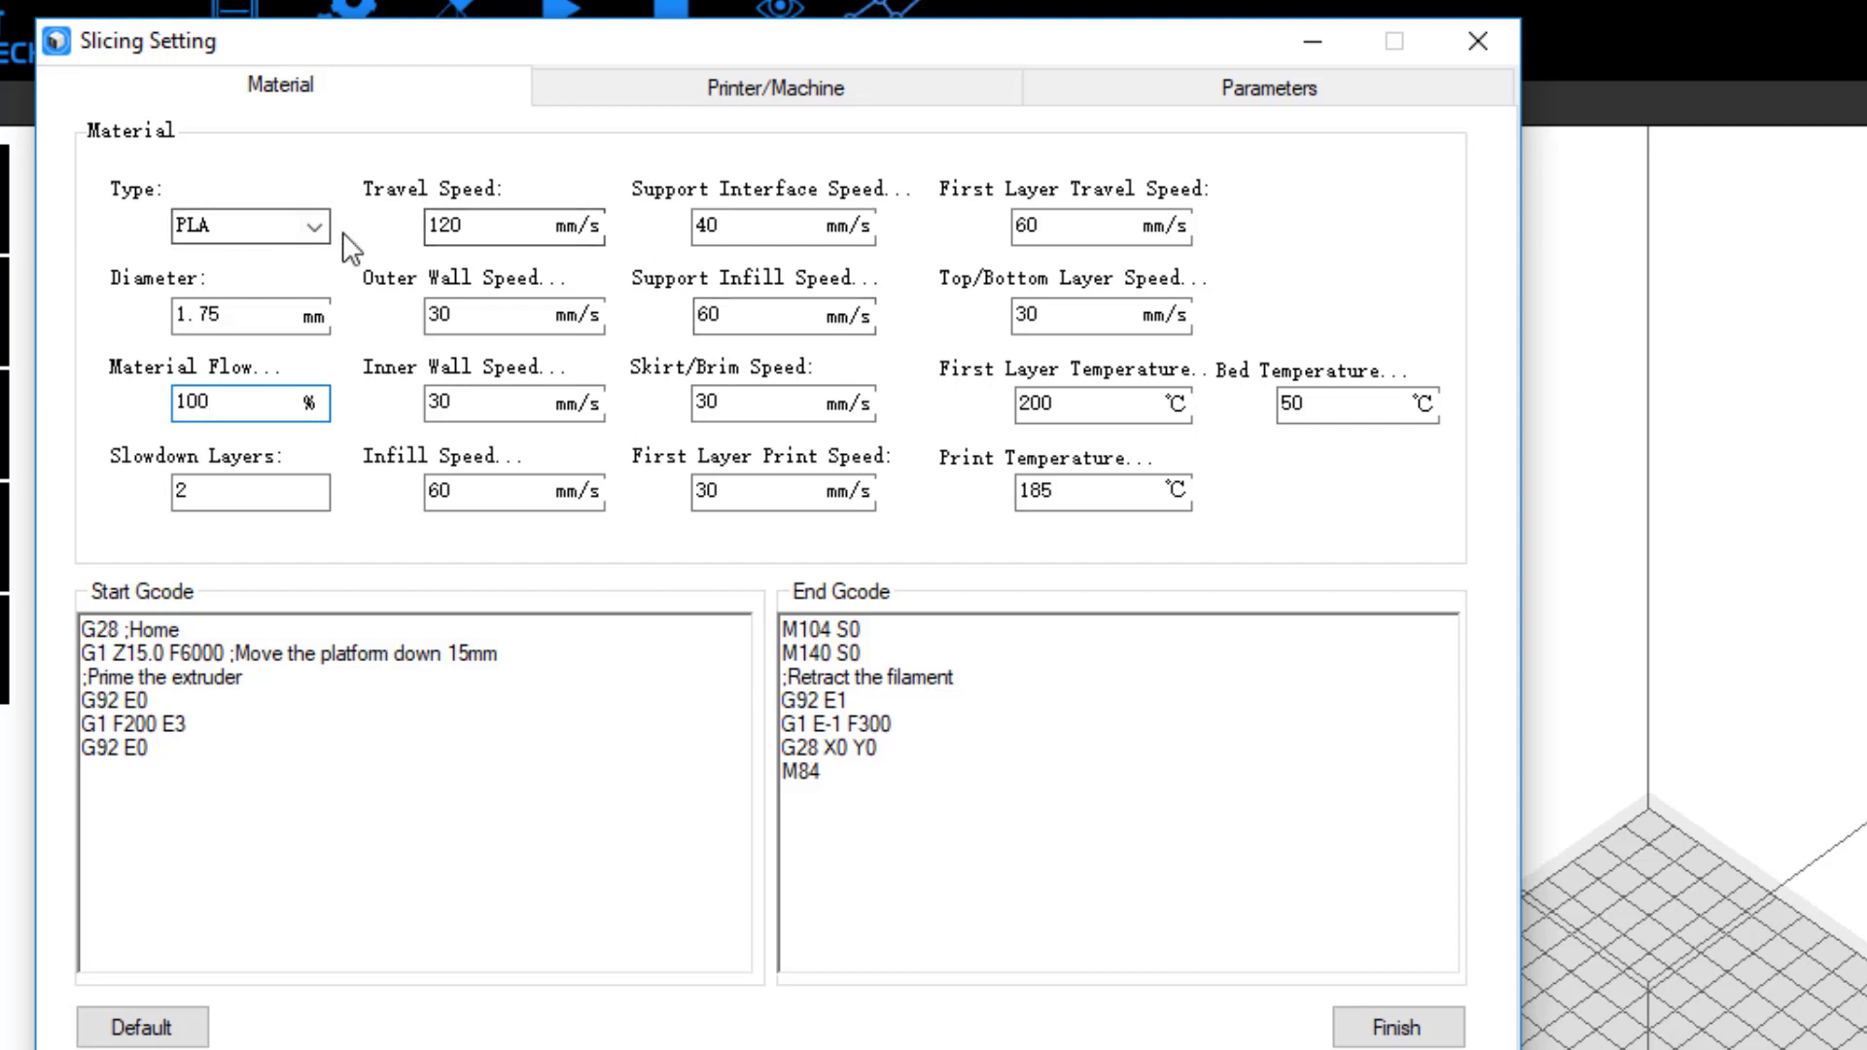
- Set bed temperature 55 °C, print temperature 210 °C and first layer 200 °C, then view machine settings
click(1021, 404)
text(210)
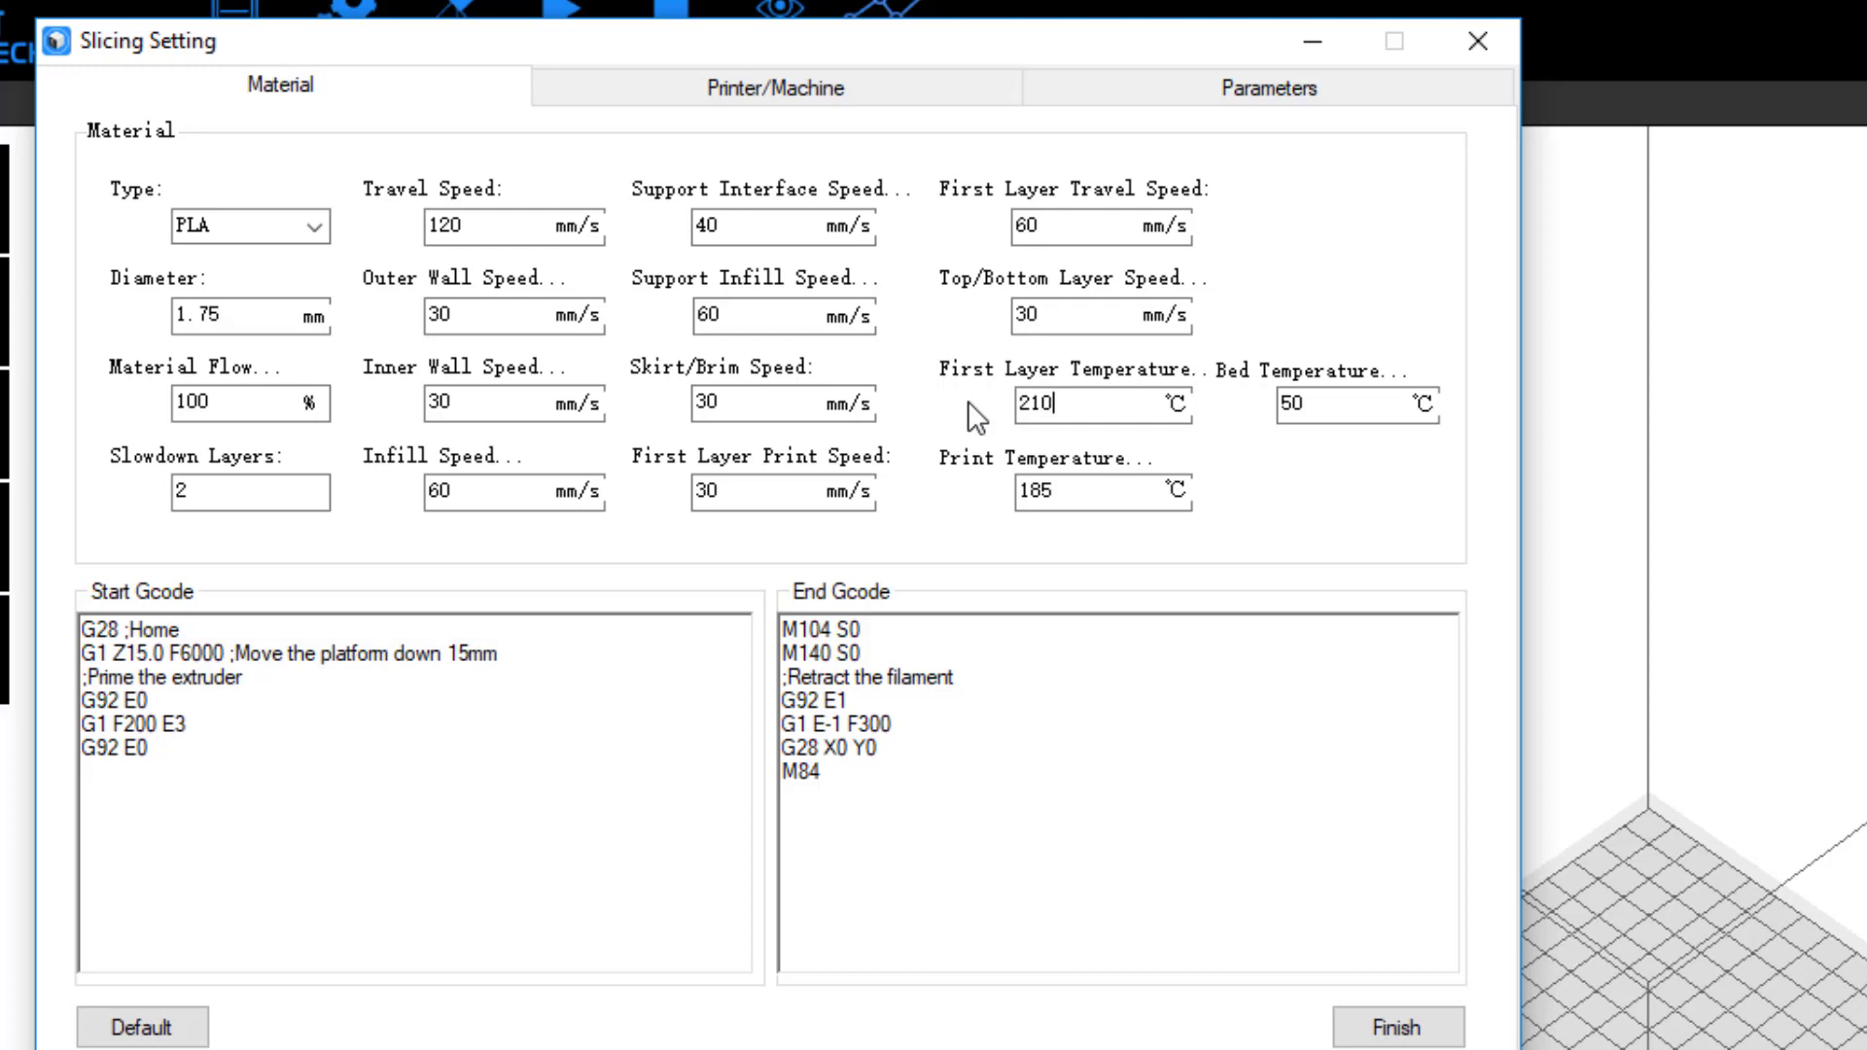
click(1320, 400)
text(55)
click(1101, 493)
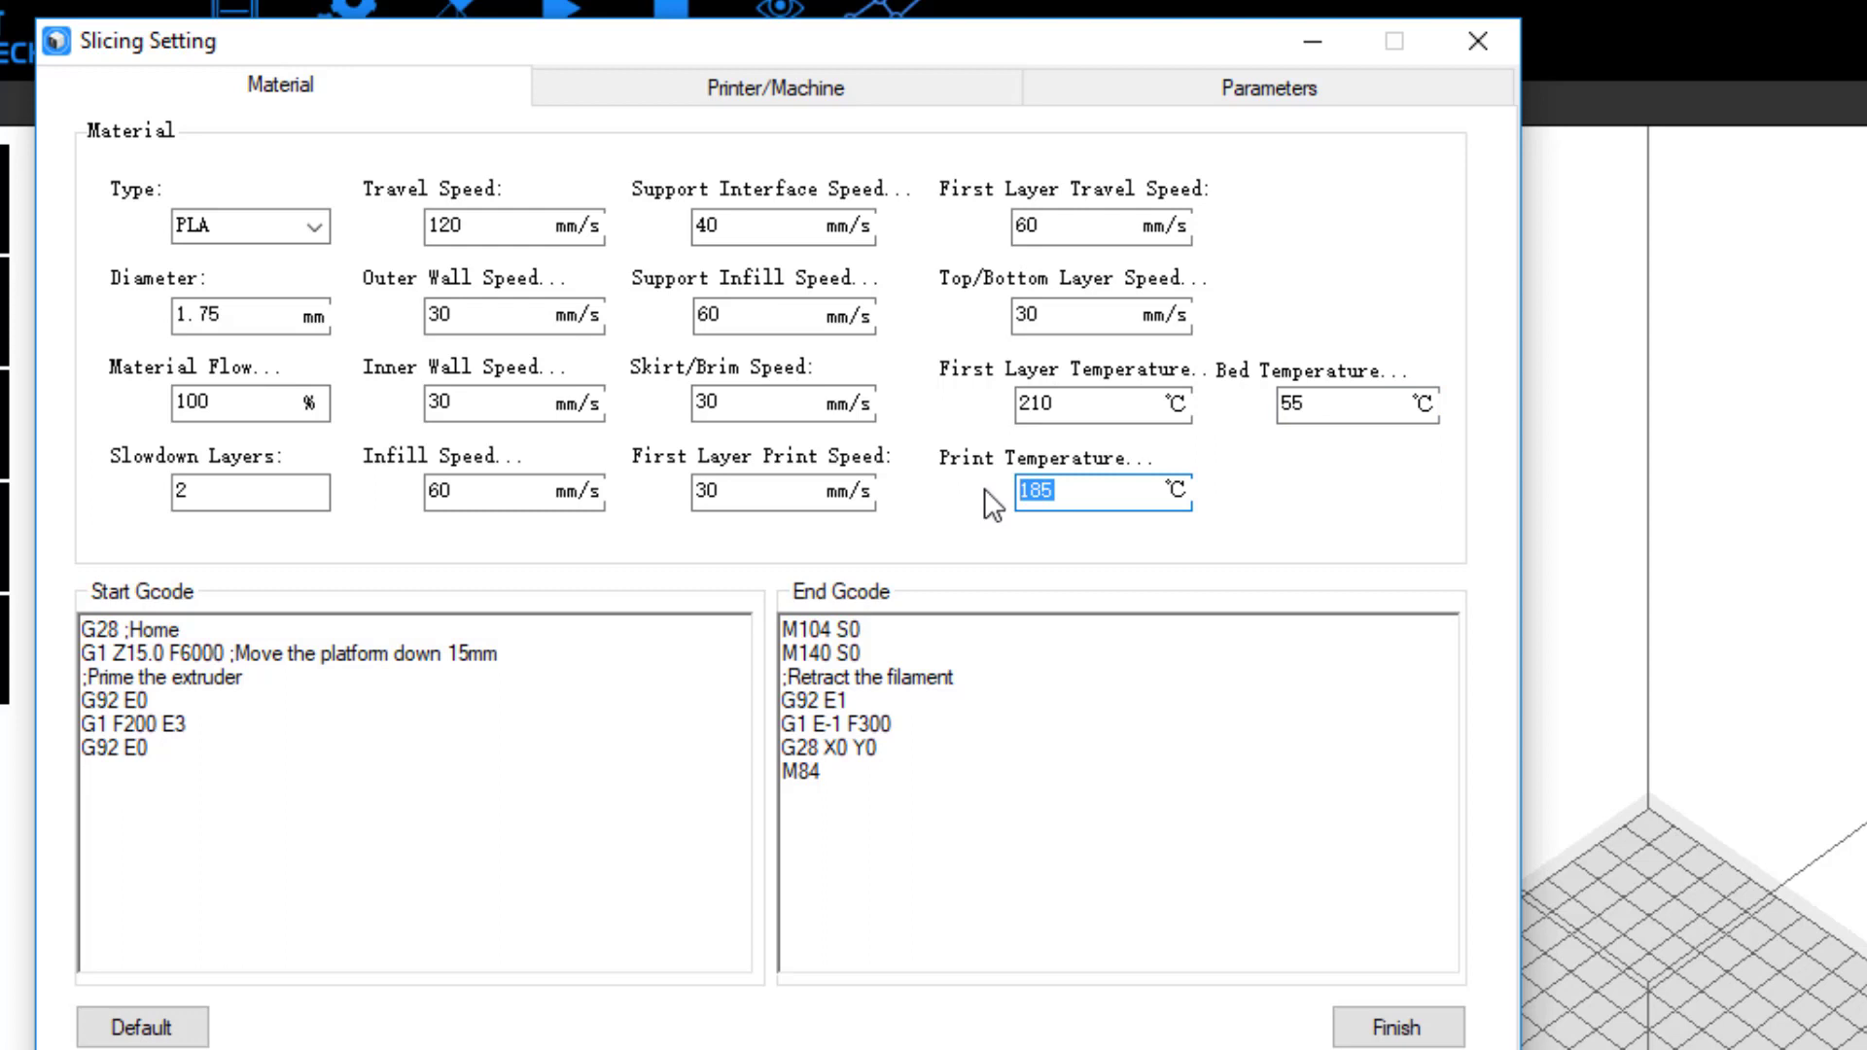
text(210)
click(1022, 393)
drag(1057, 408, 996, 423)
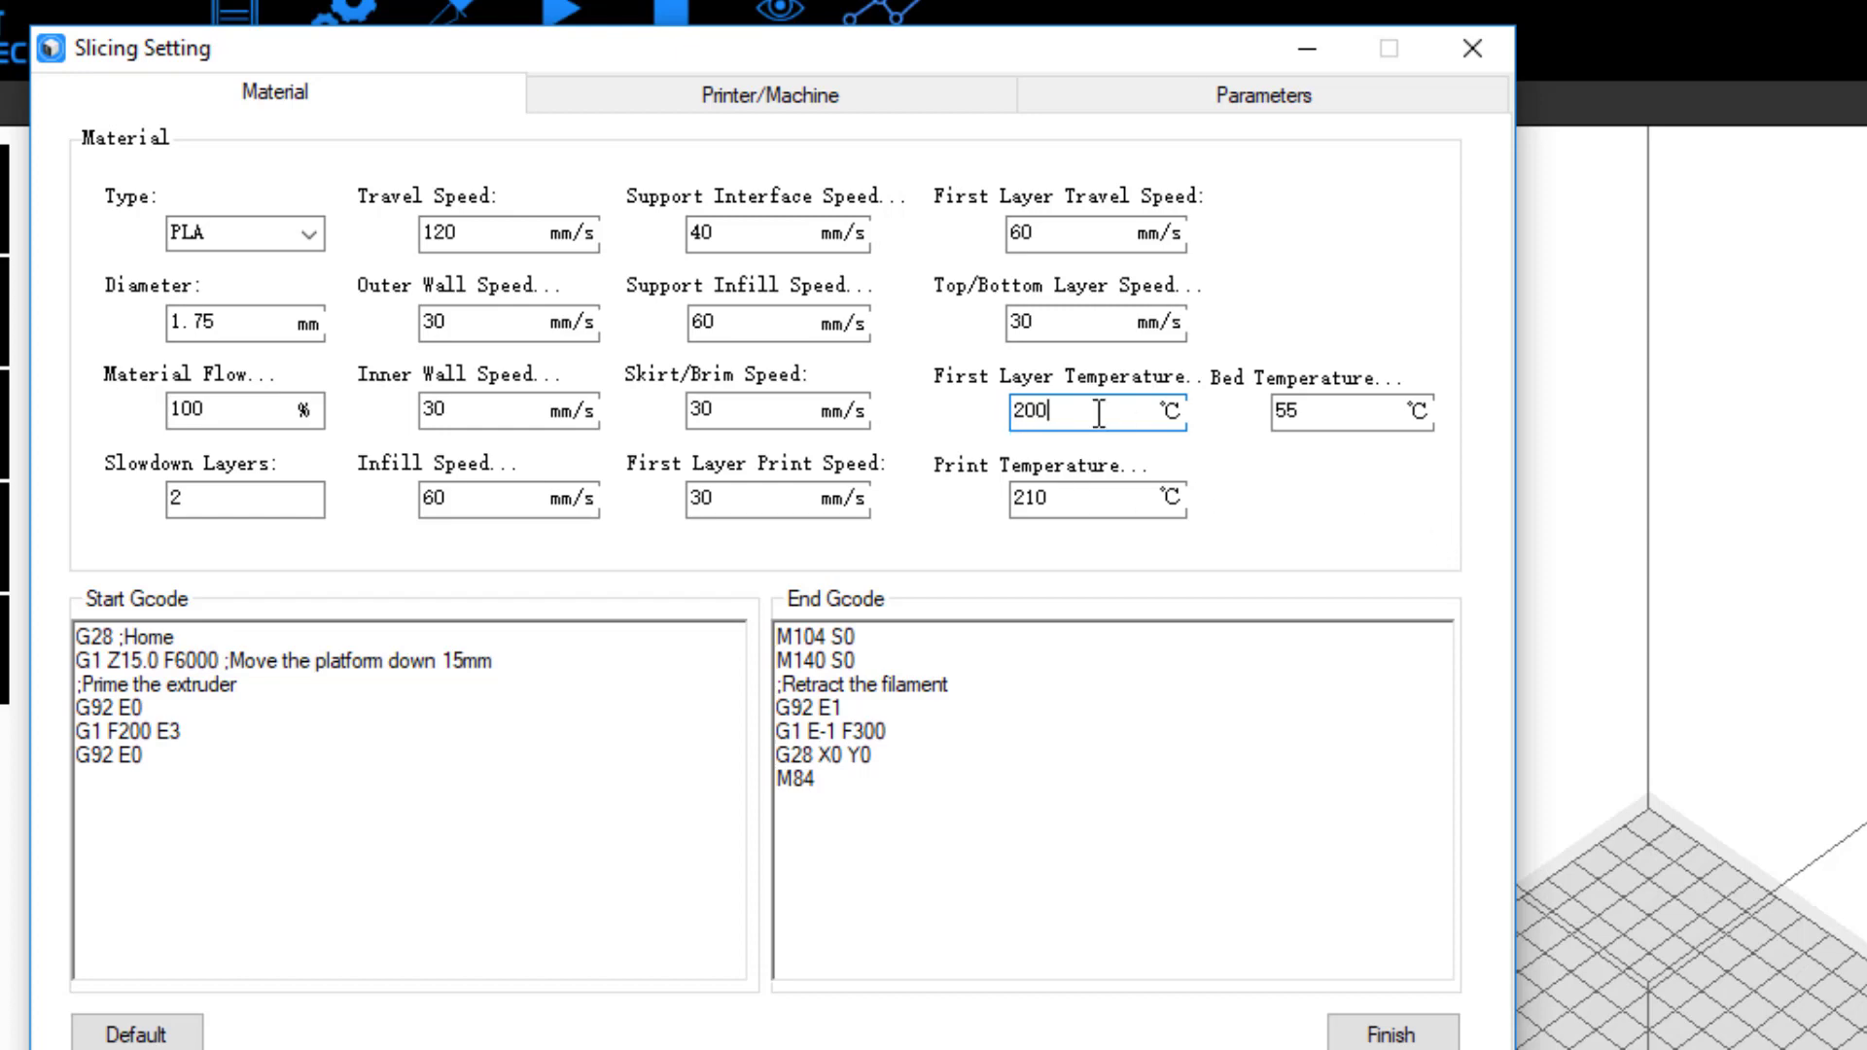
click(788, 86)
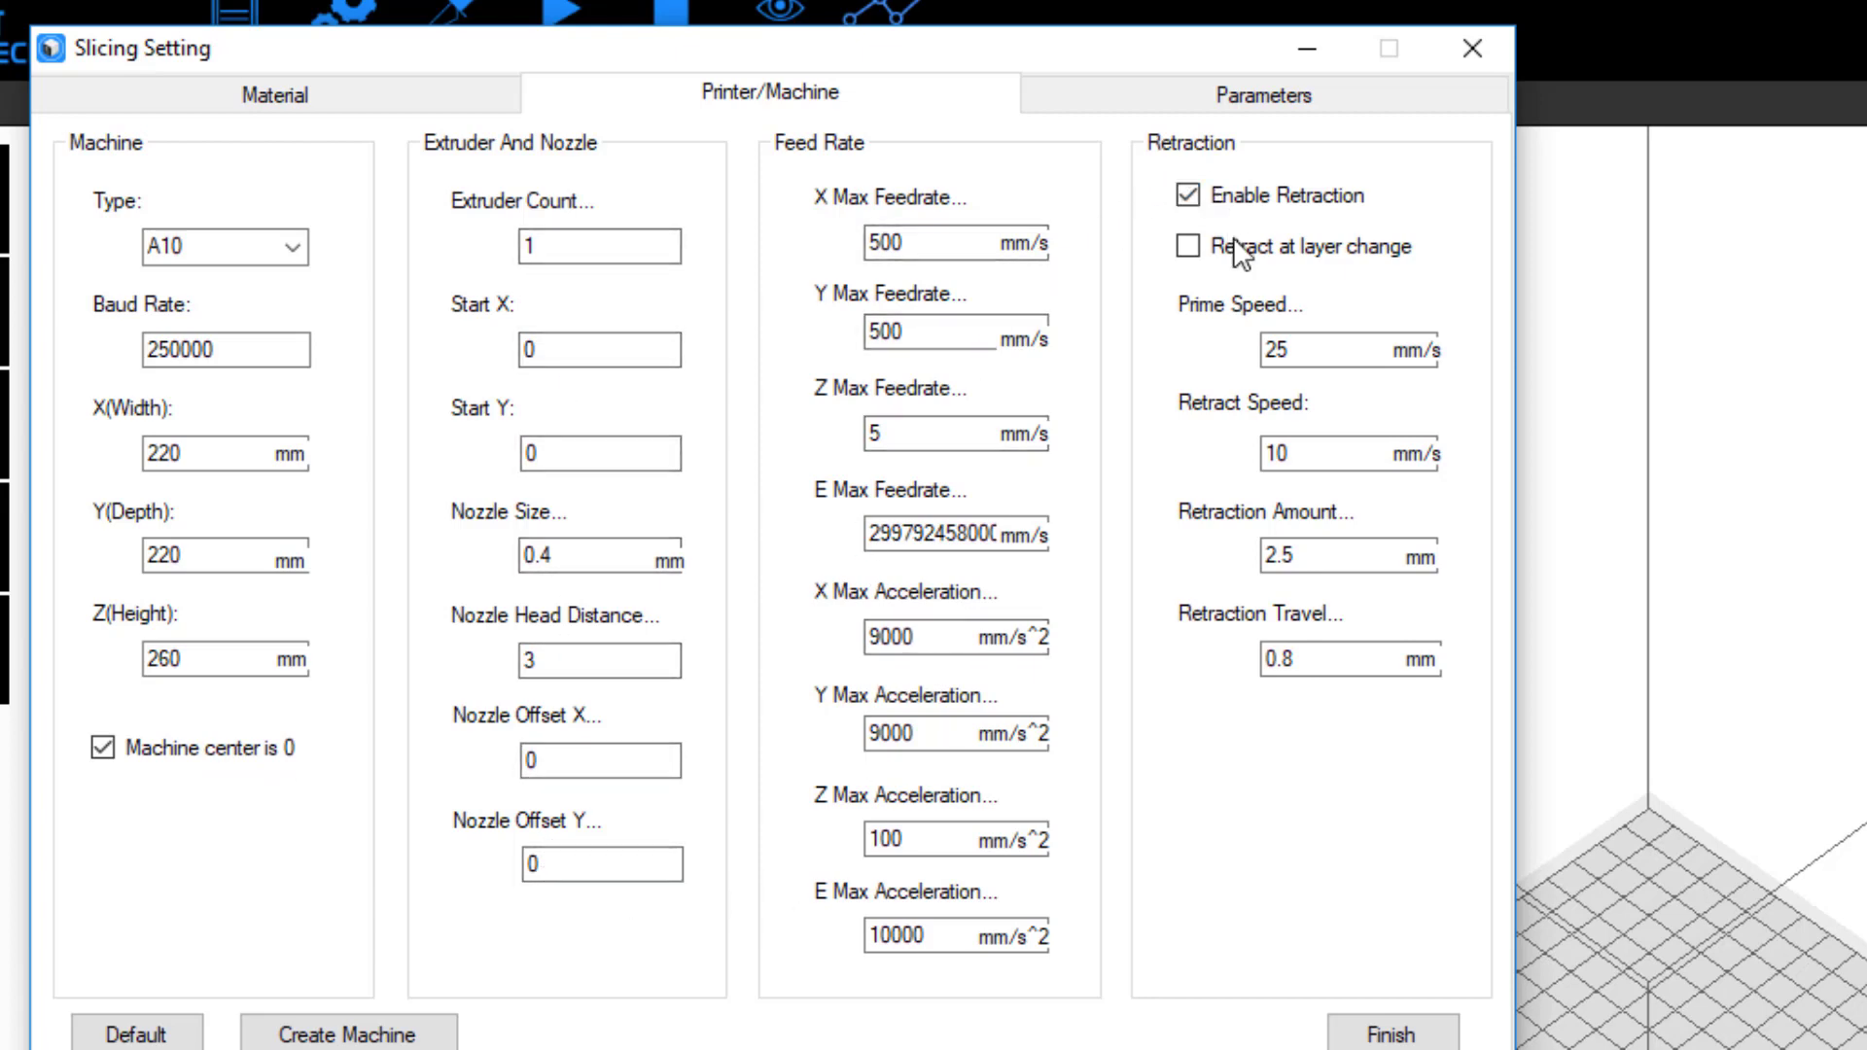
- On the Parameters tab, keep Standard quality and set the layer height to 0.3 mm
click(1167, 101)
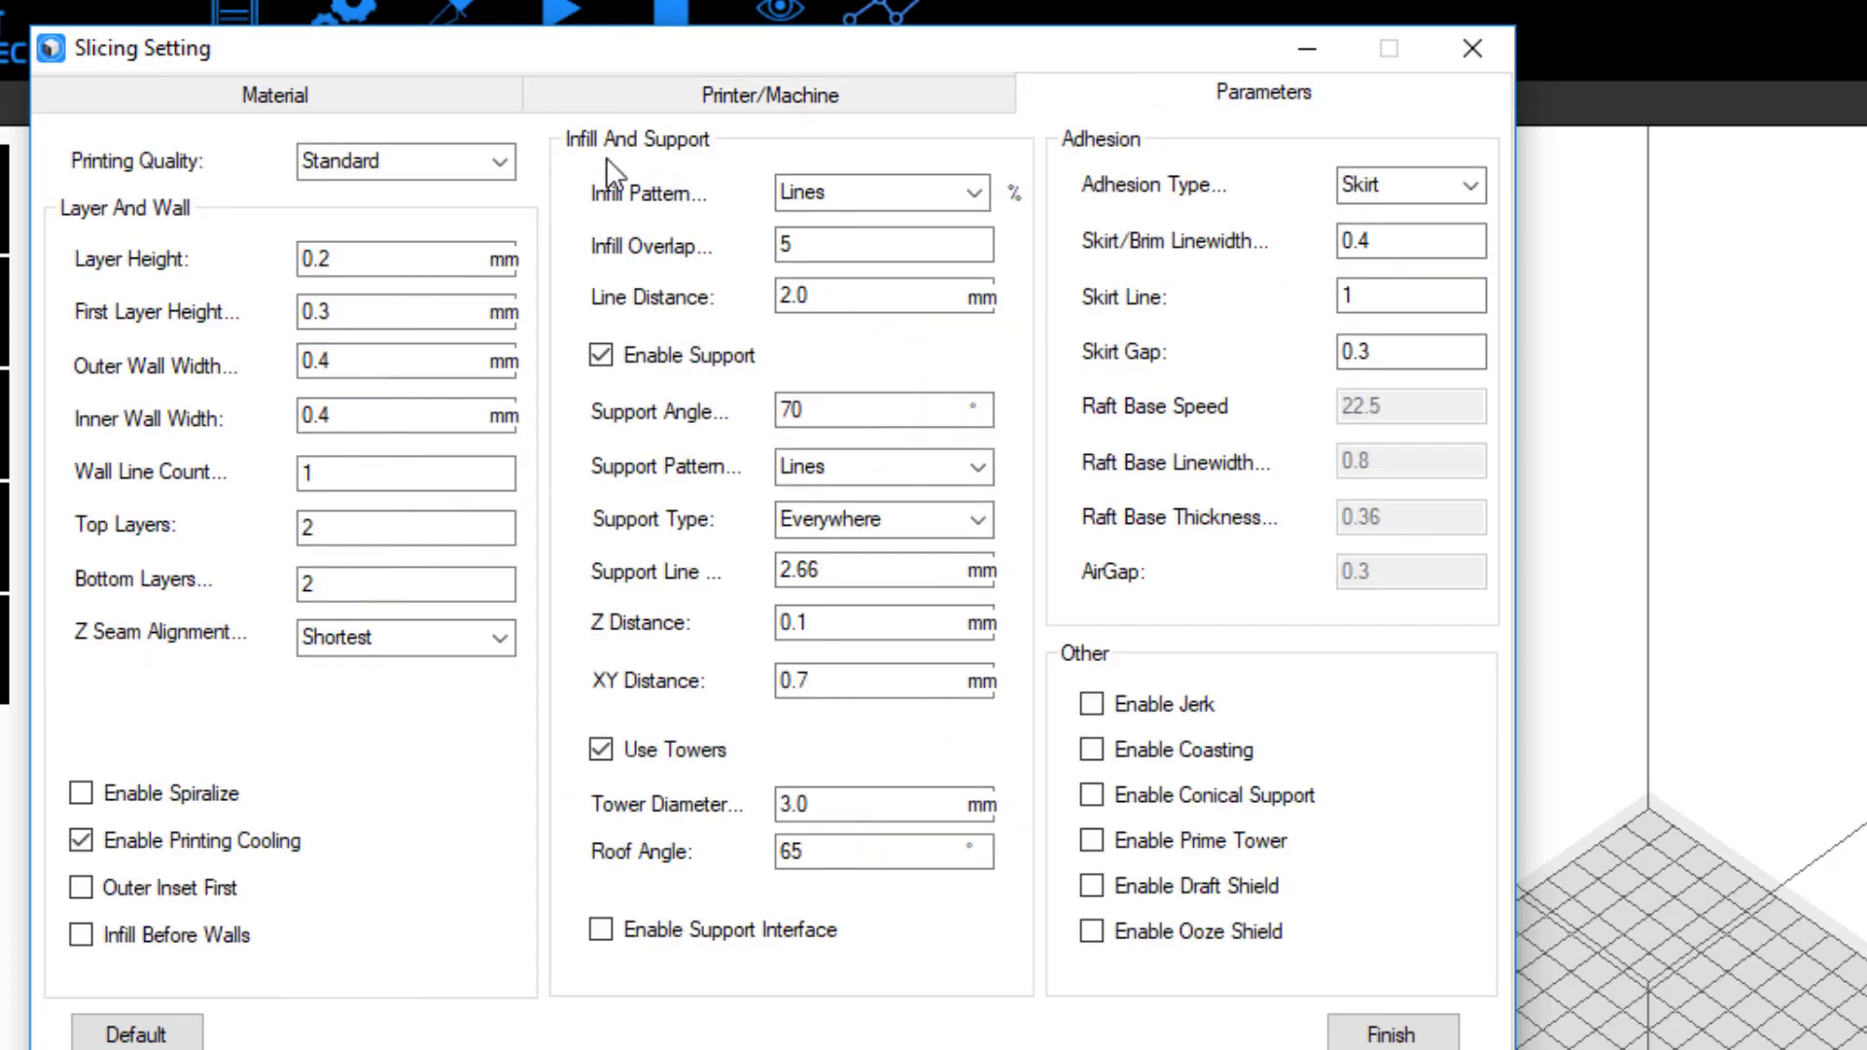
click(492, 163)
click(493, 166)
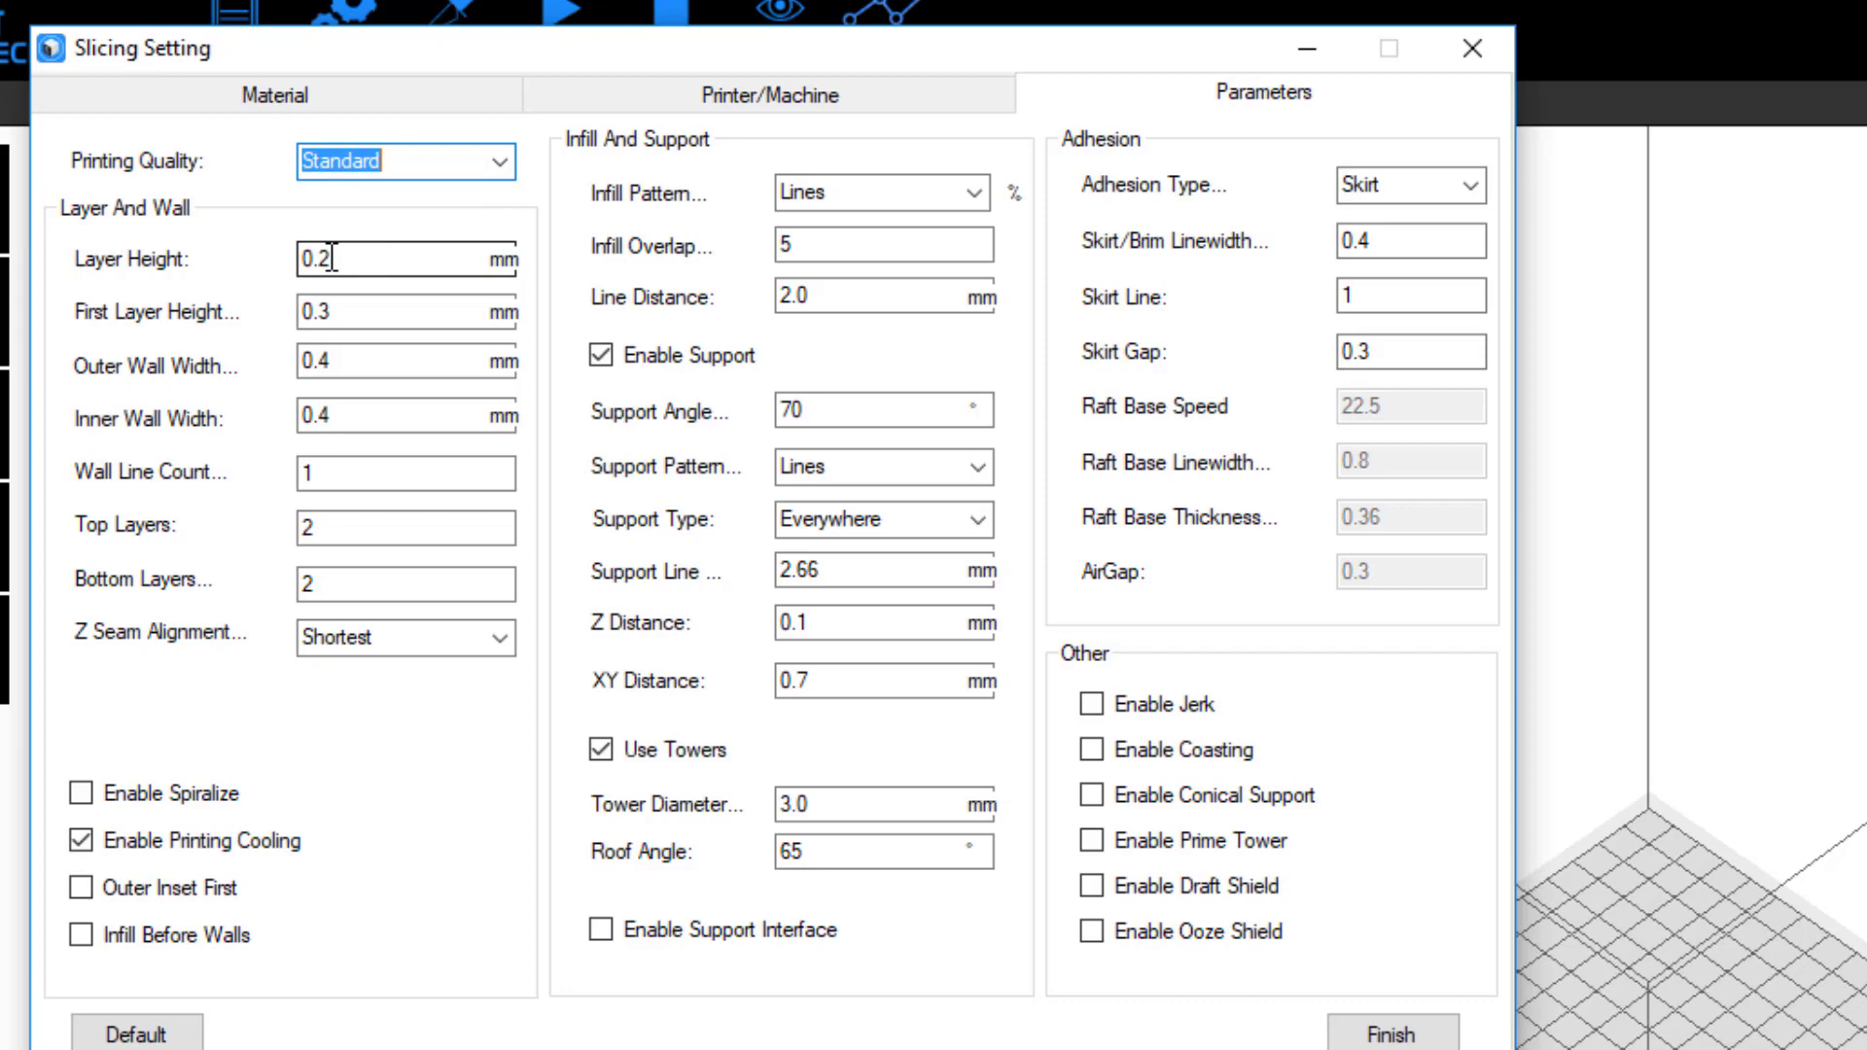
drag(322, 258, 369, 258)
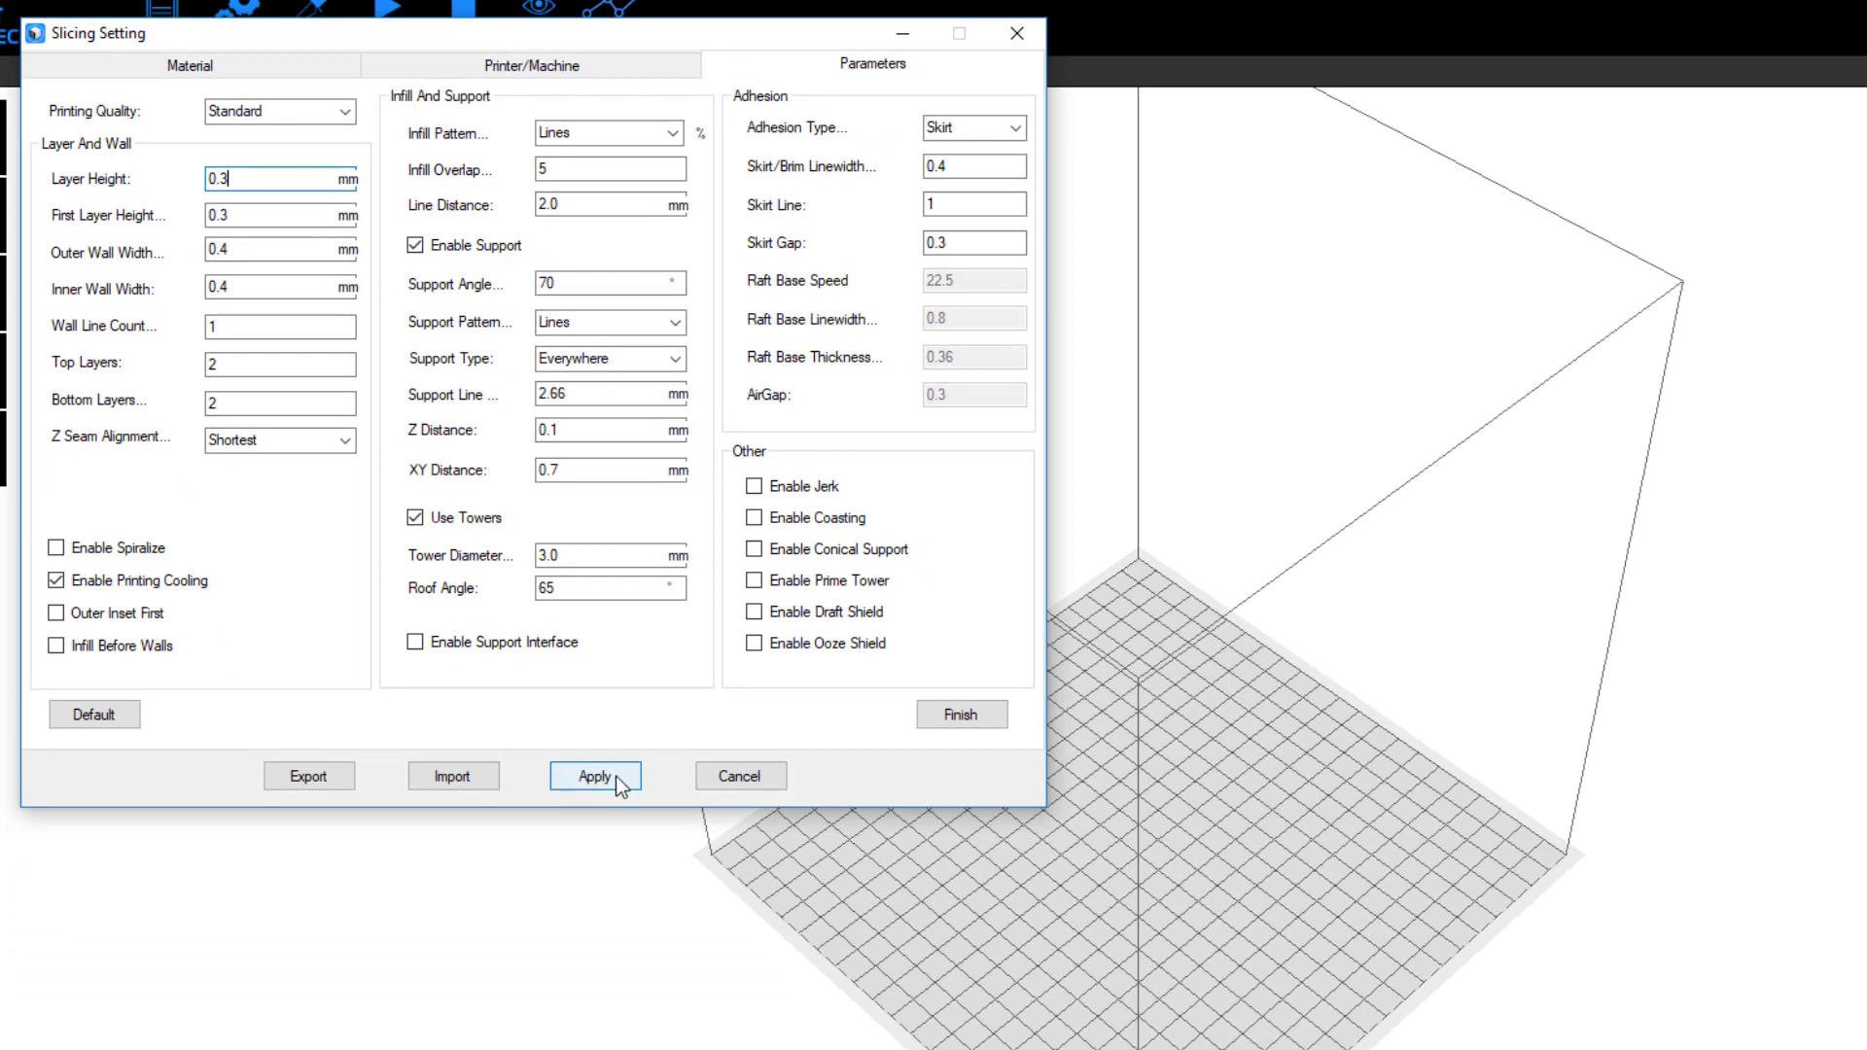
text(3)
- Apply the slicing settings, acknowledge the confirmations, close the dialog and rotate to a front view
click(616, 776)
click(1233, 663)
click(961, 714)
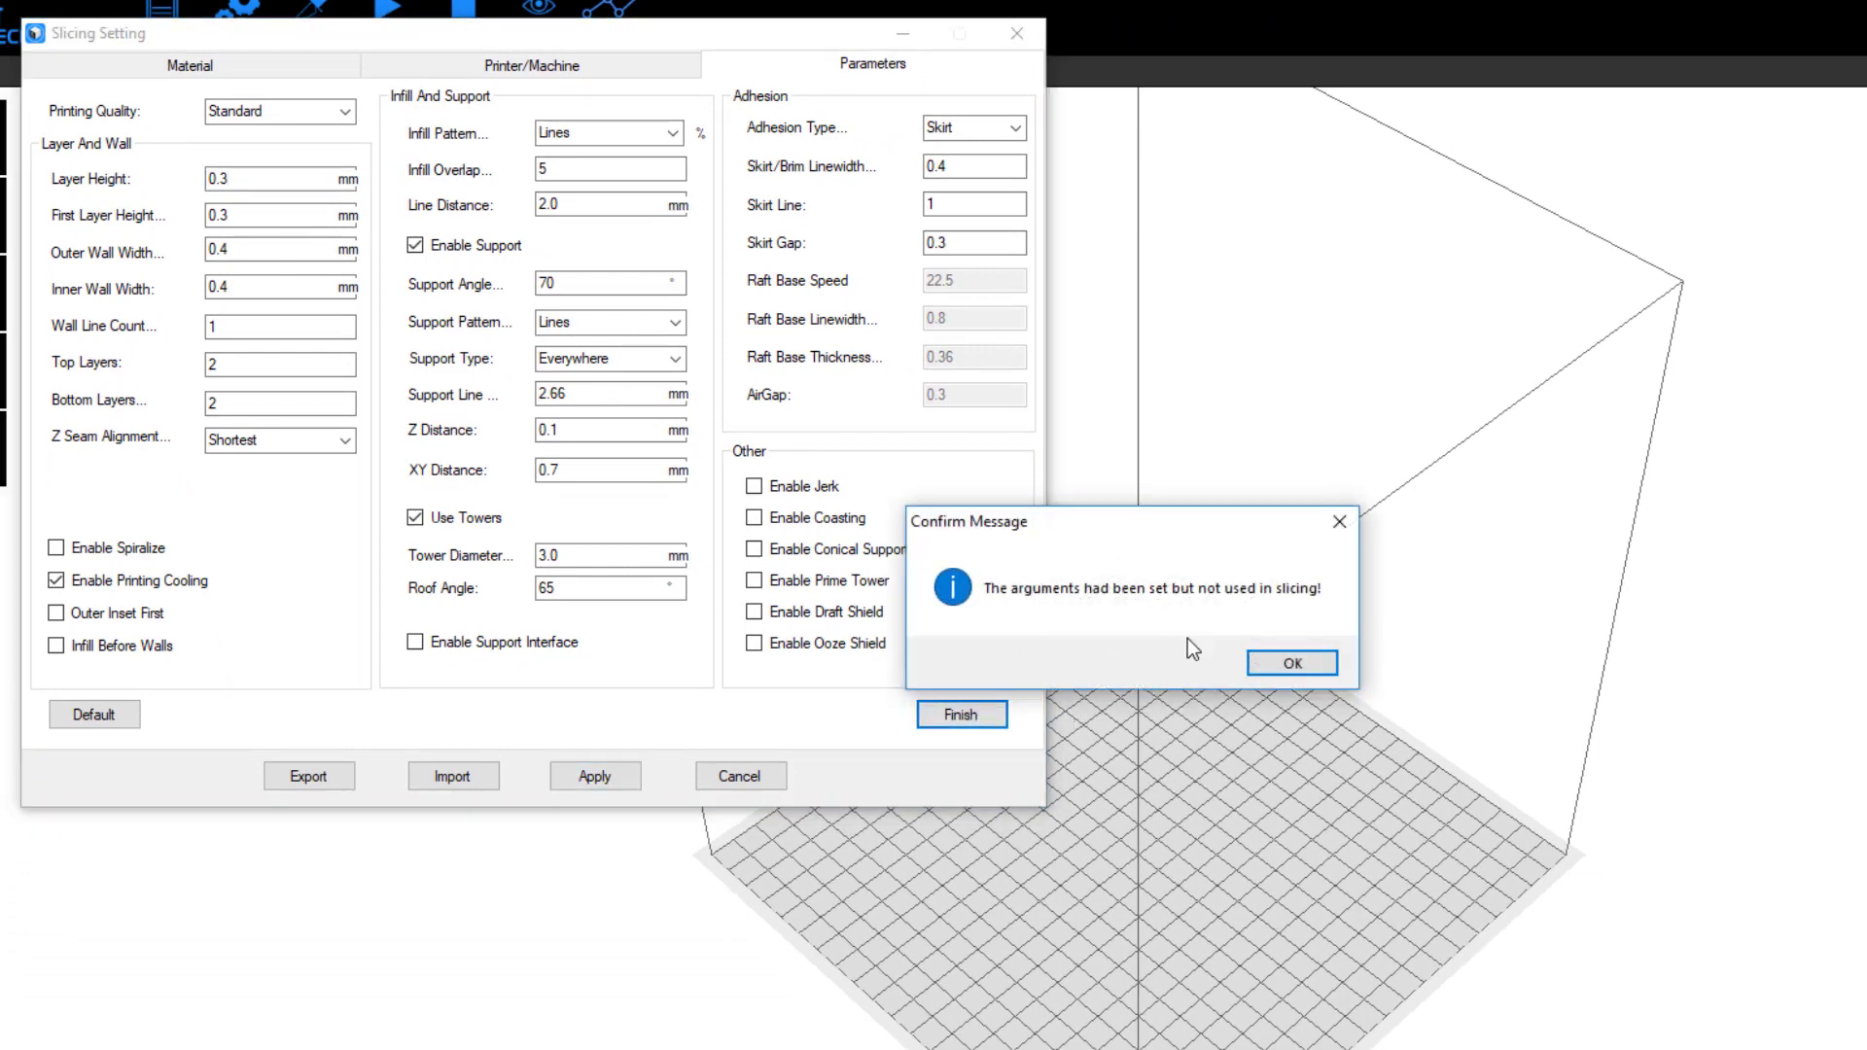
click(1291, 666)
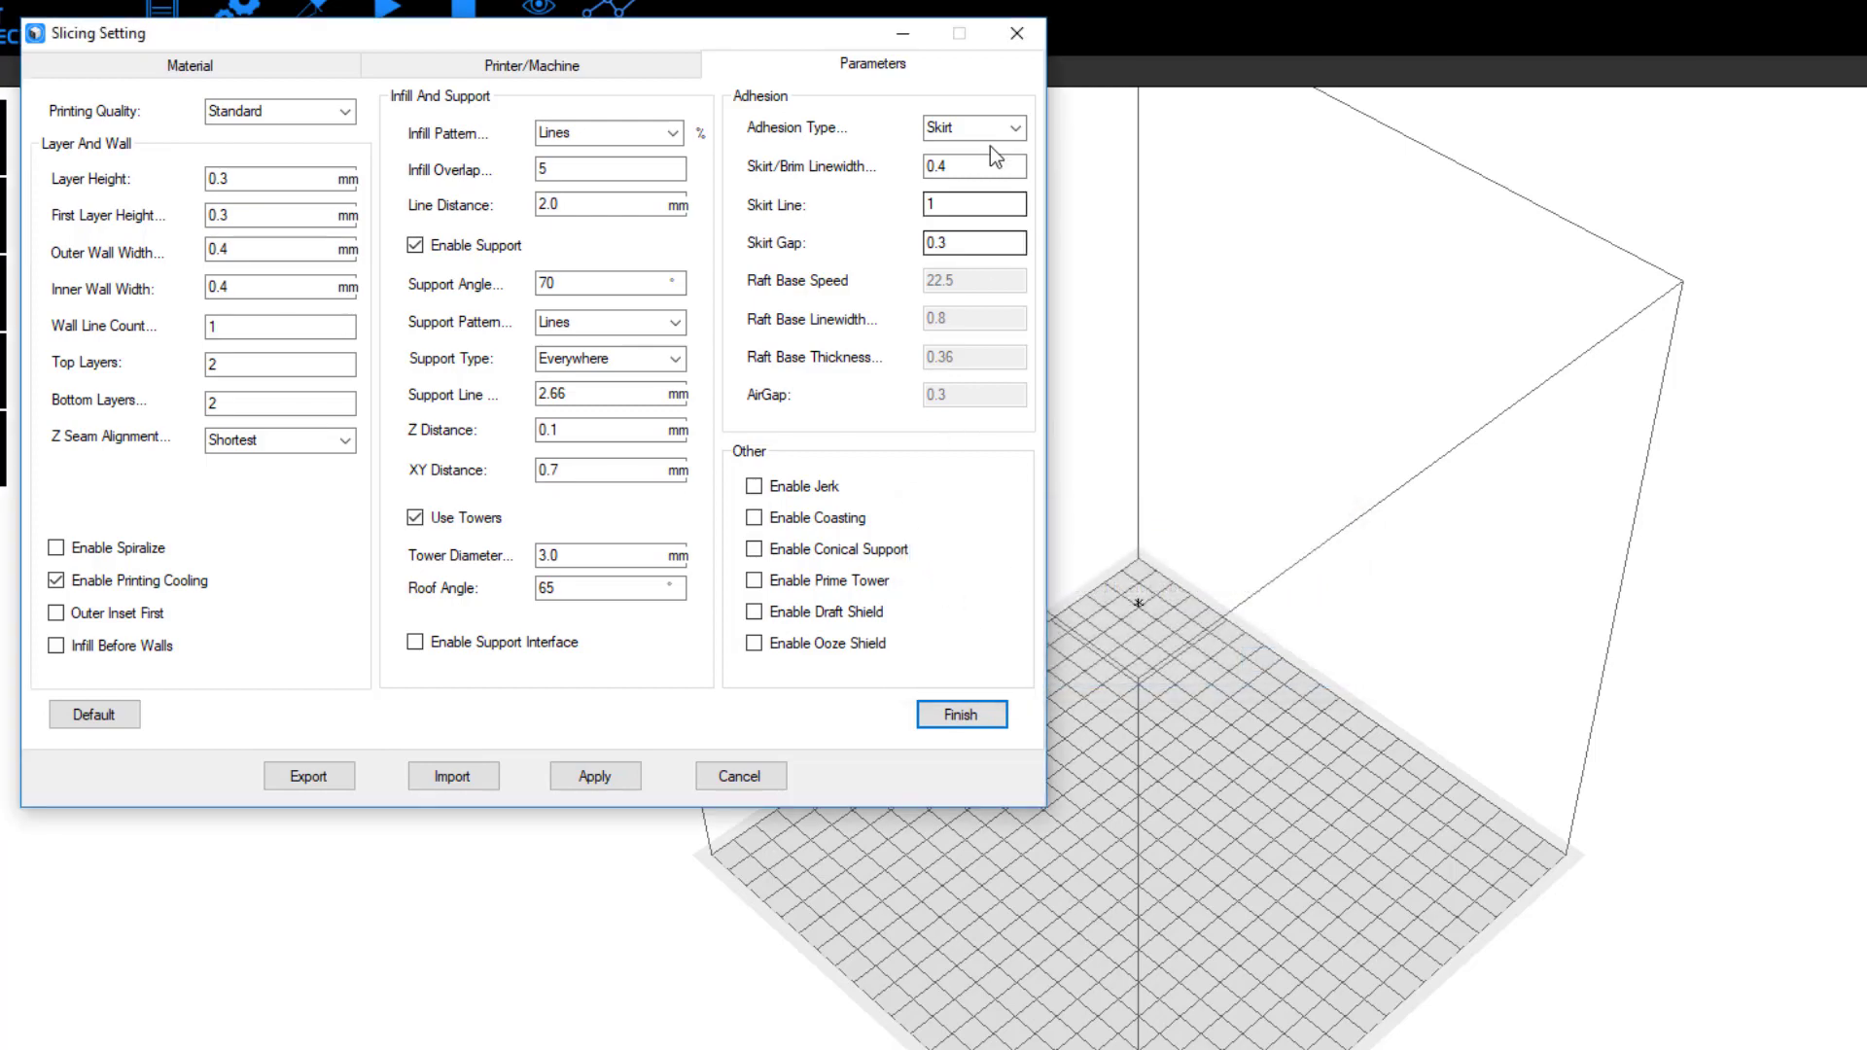
click(1017, 37)
drag(773, 667, 1030, 447)
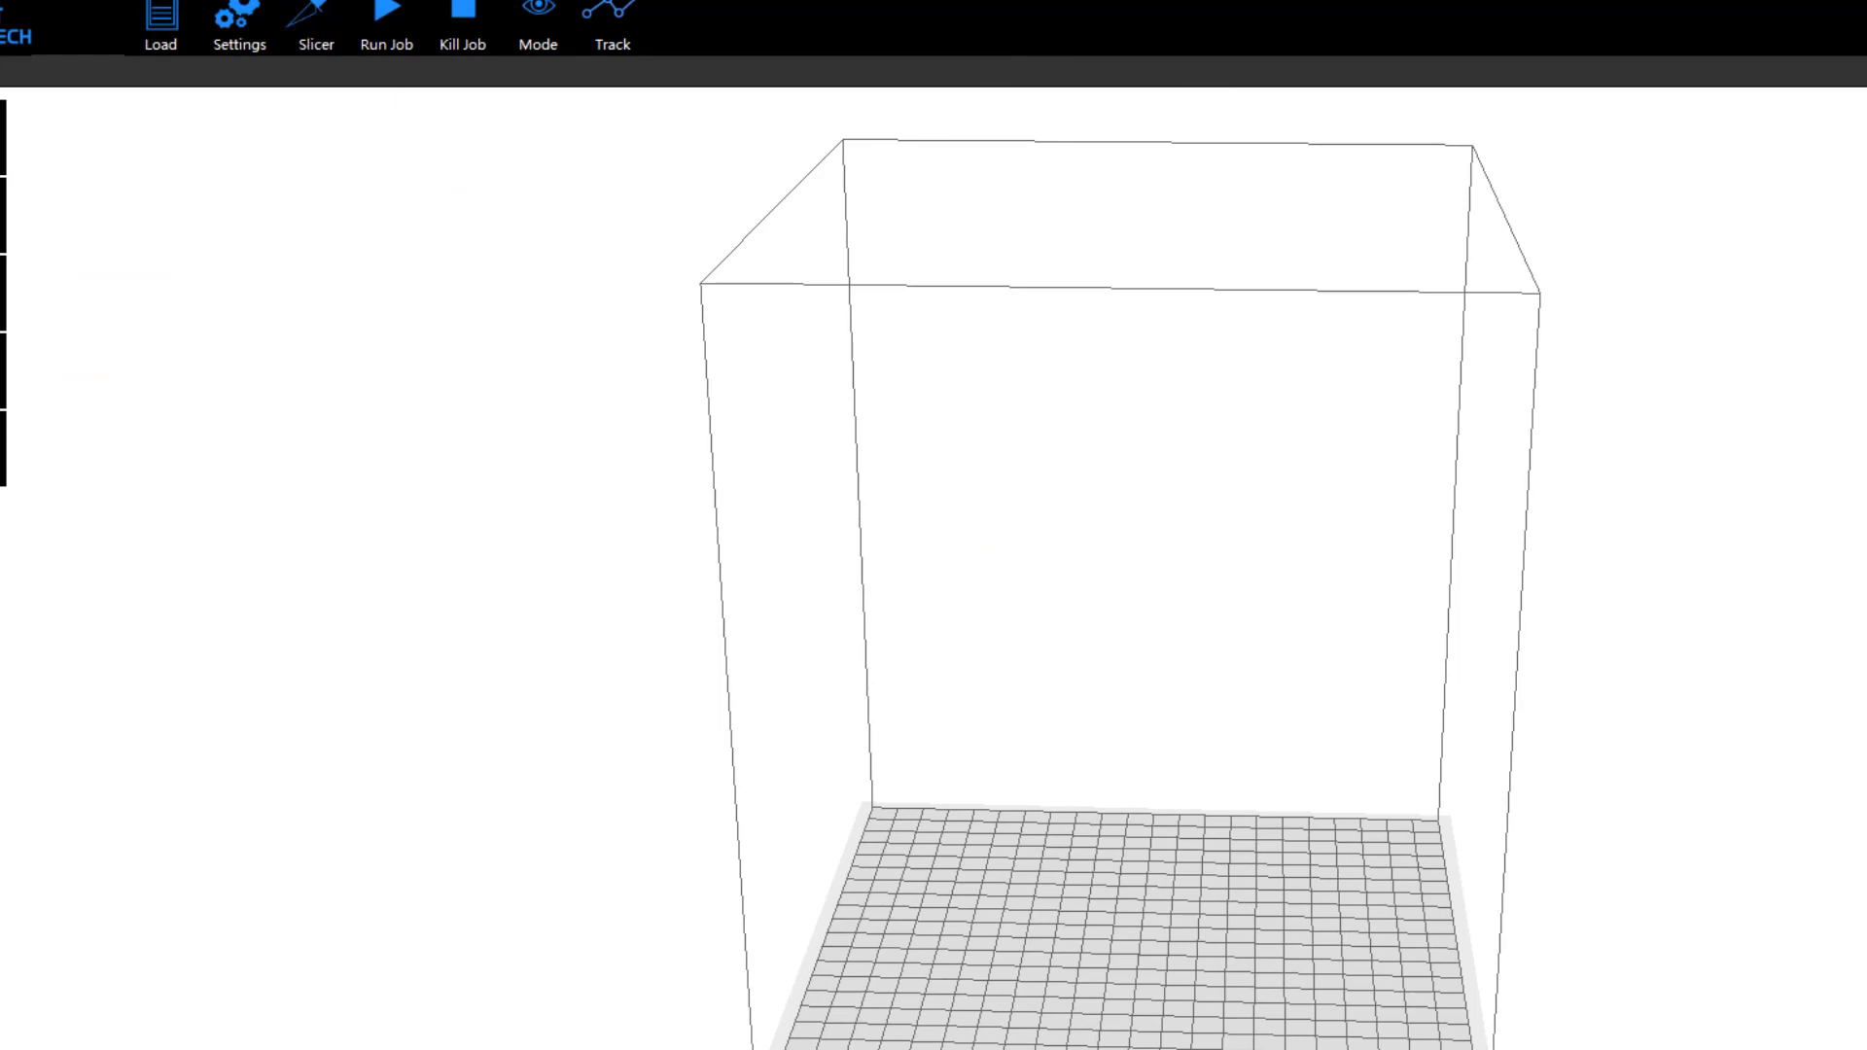